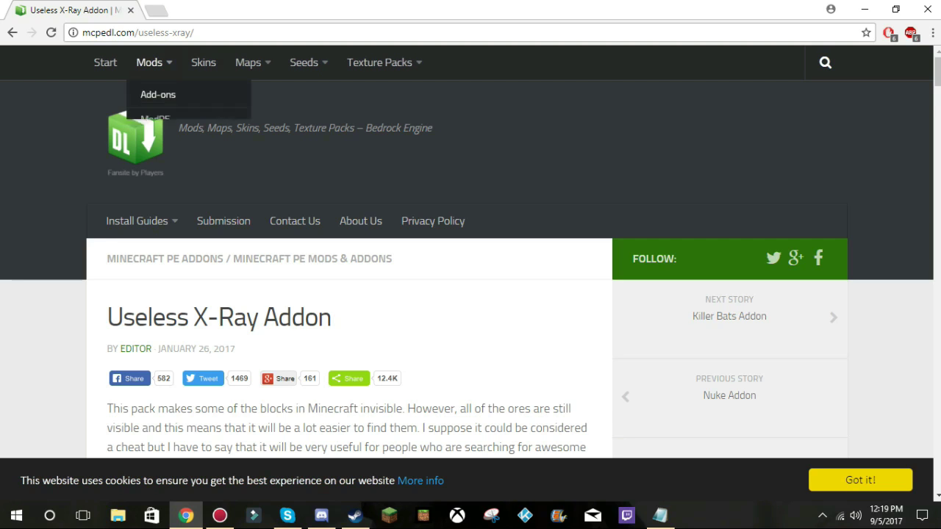
- Open the download page of the X-Ray Pack .McPack from the Useless X-Ray Addon's installation instructions
scroll(470, 294, "down", 3)
scroll(349, 294, "down", 10)
scroll(349, 294, "down", 5)
scroll(349, 294, "up", 2)
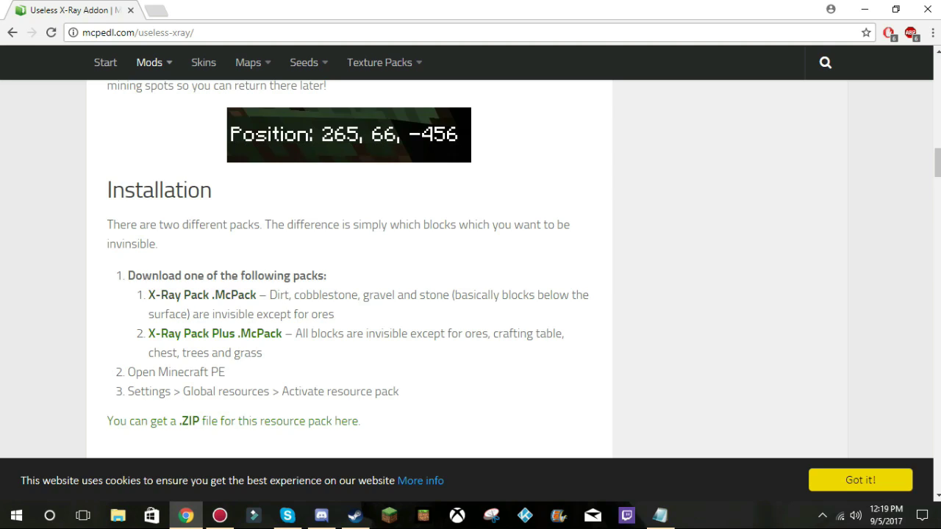
left_click(202, 295)
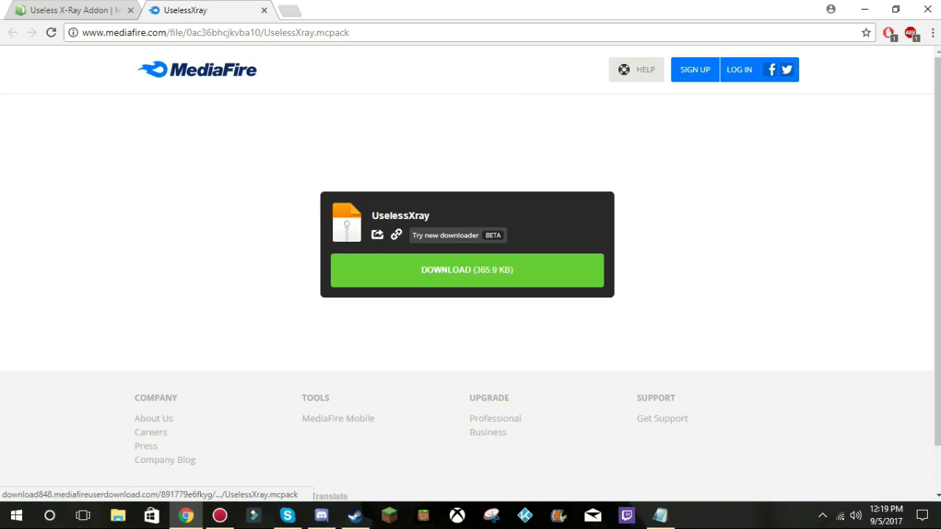
- Download UselessXray.mcpack, close its MediaFire page and open the downloaded file in Minecraft: Windows 10 Edition
left_click(466, 270)
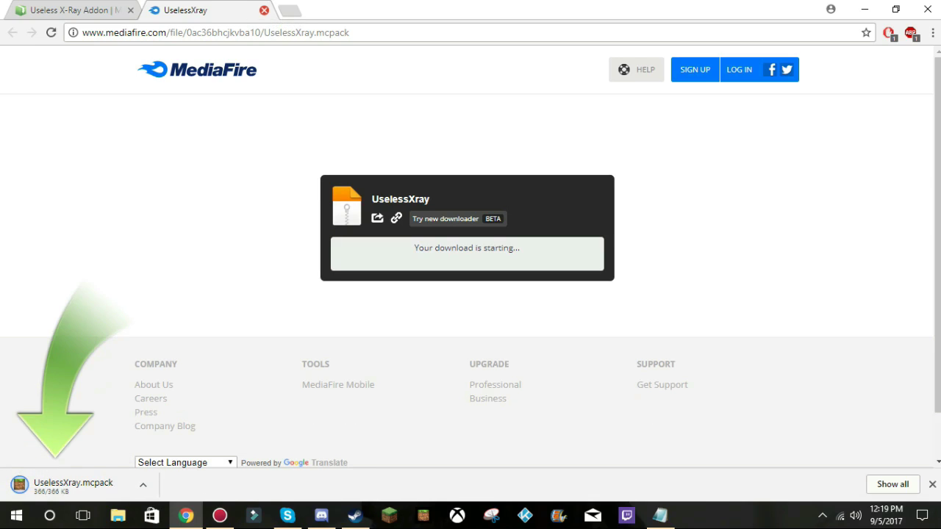
left_click(263, 11)
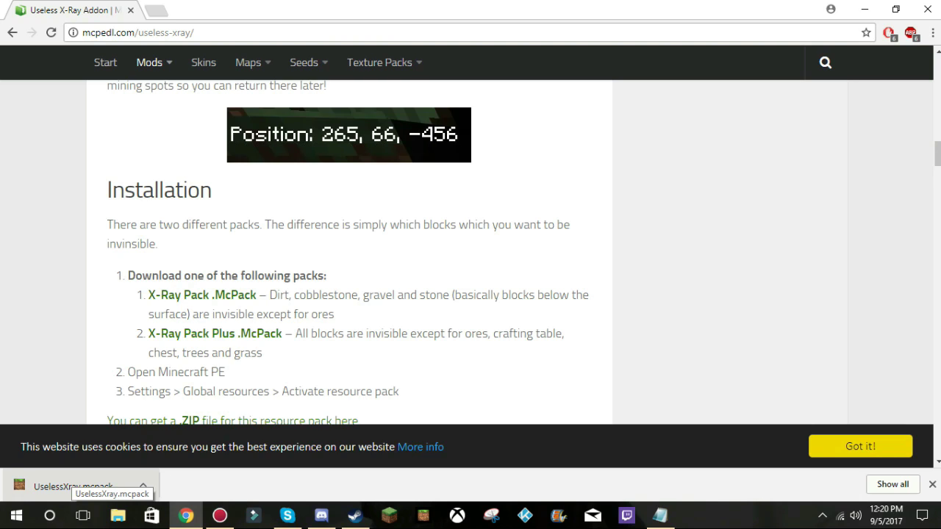
left_click(70, 486)
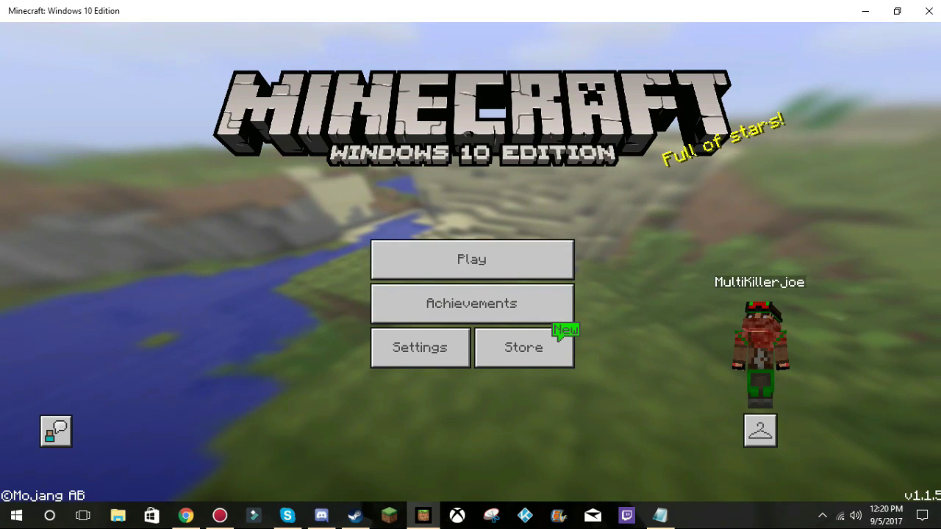
- Open the world list and start editing the settings of "My World"
key("Tab")
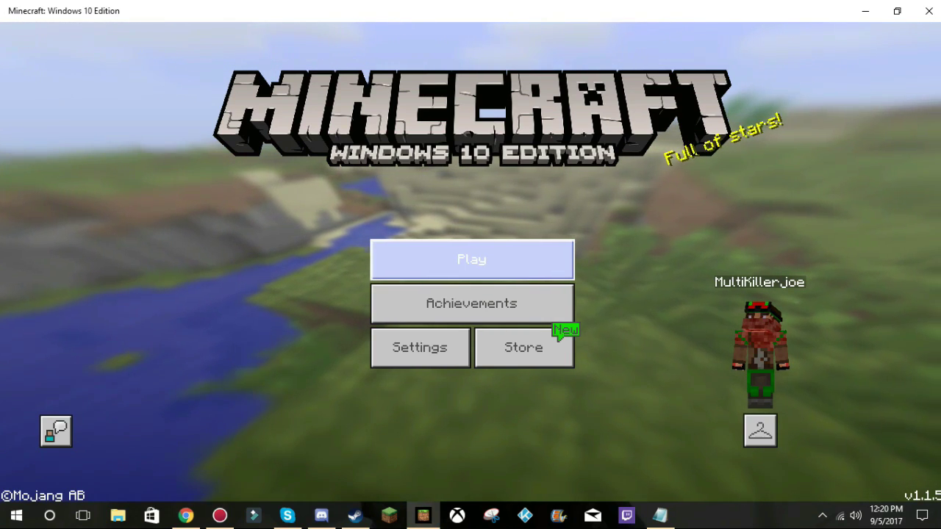
left_click(471, 261)
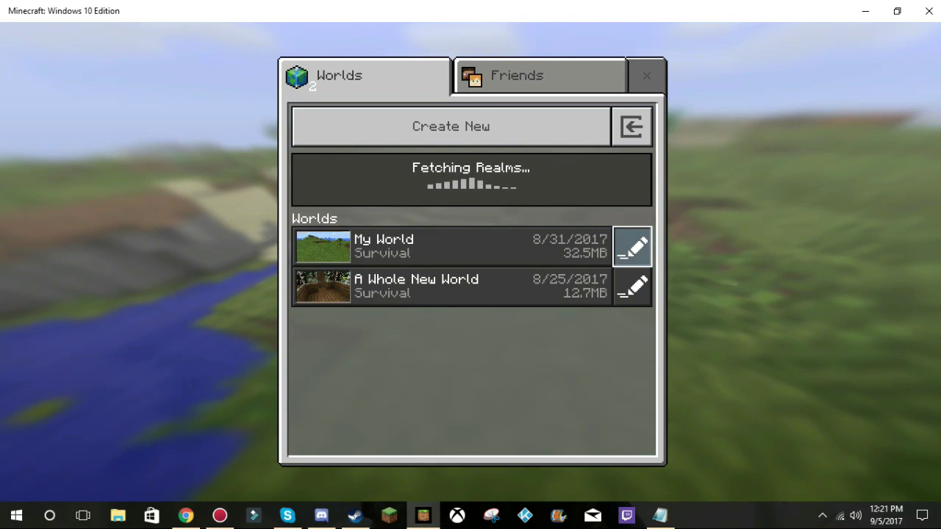
key("Return")
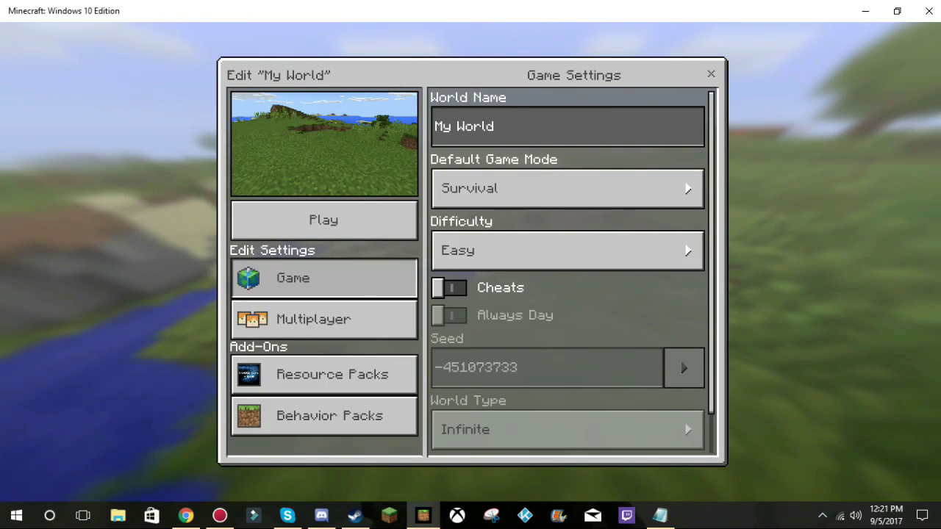
- Show the Resource Packs settings of "My World"
key("Down")
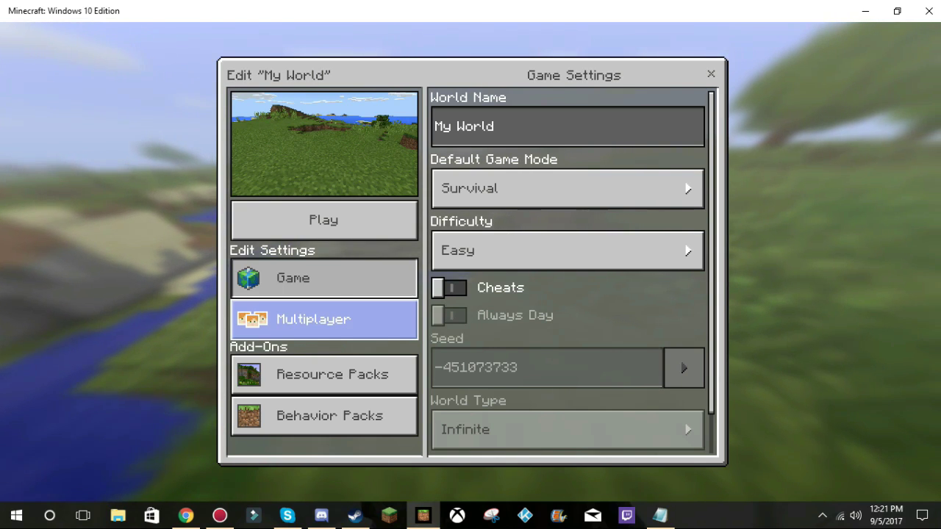
key("Up")
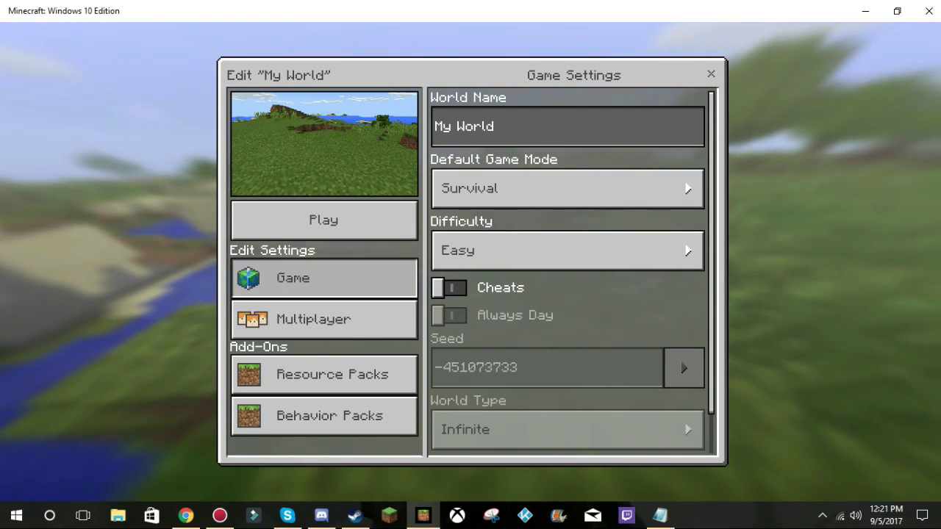
key("Down")
key("Right")
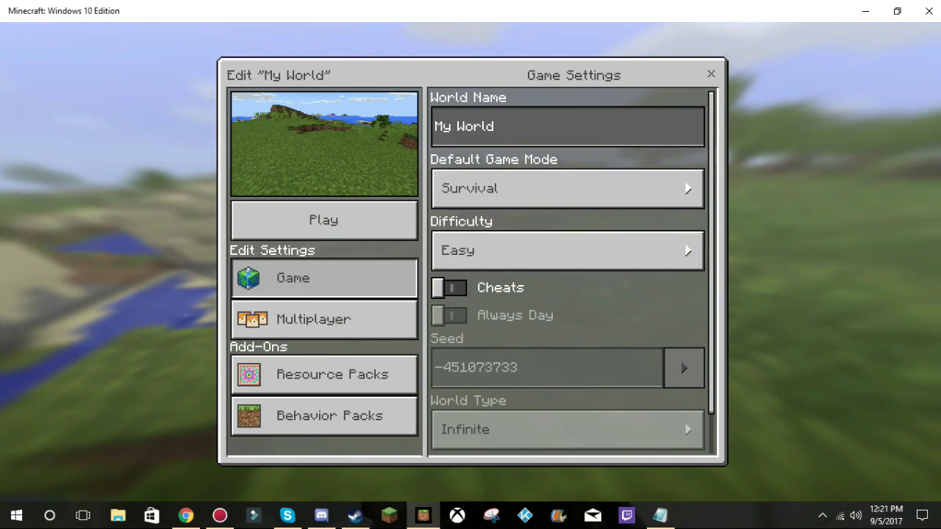
key("Left")
key("Down")
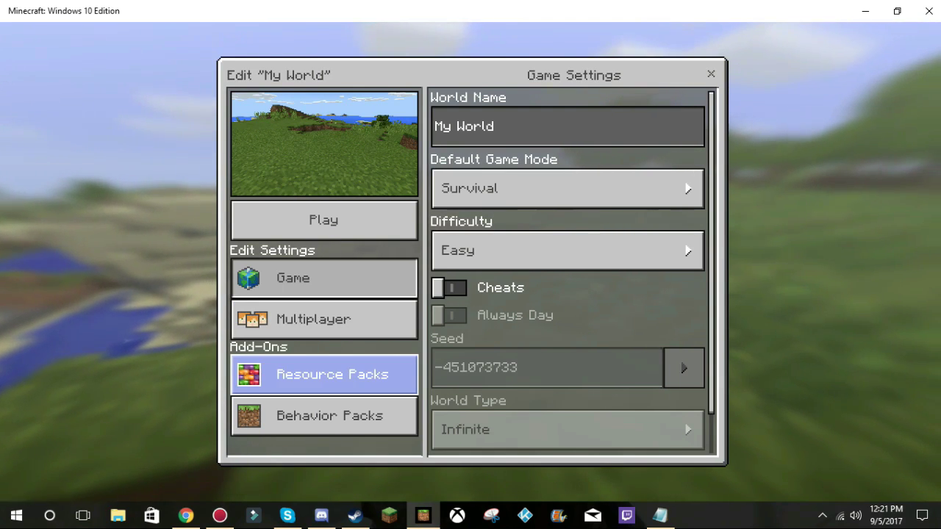
key("Down")
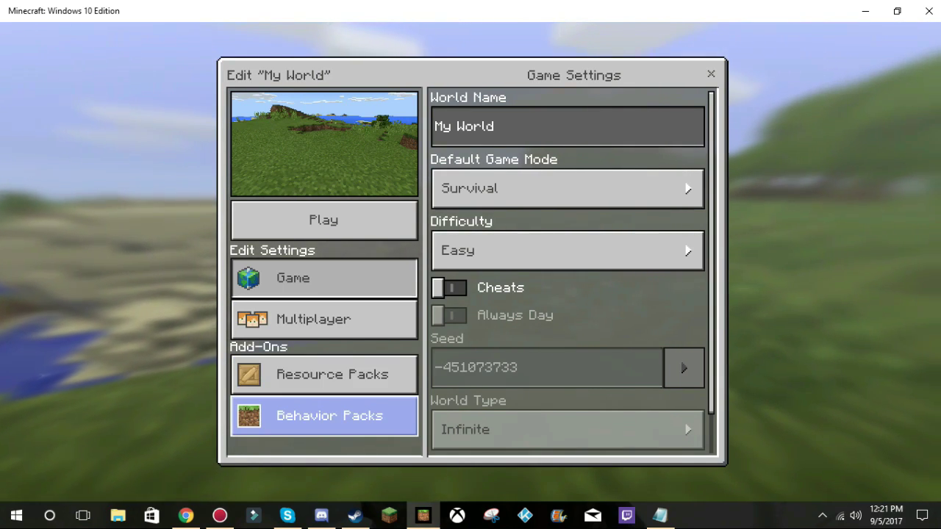
key("Up")
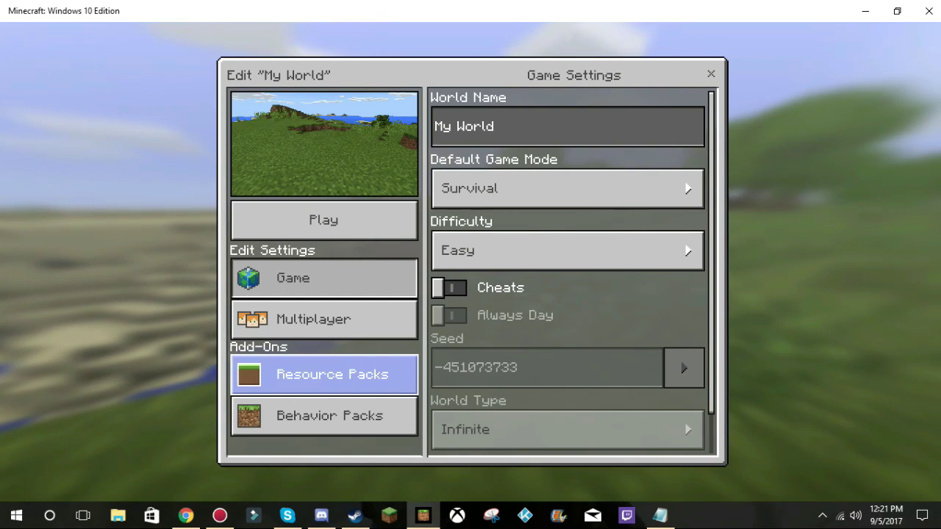
key("Down")
key("Up")
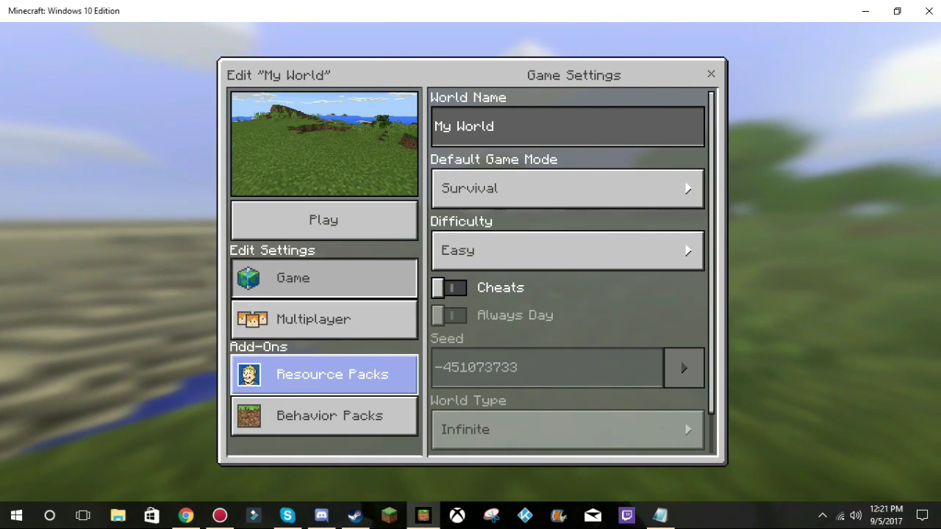
key("Return")
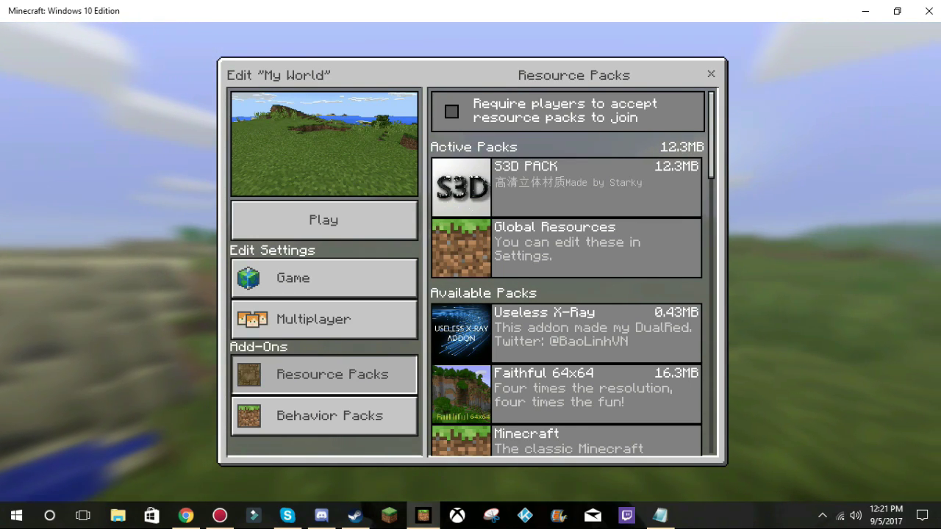
- Remove S3D PACK from the world's active resource packs
left_click(577, 193)
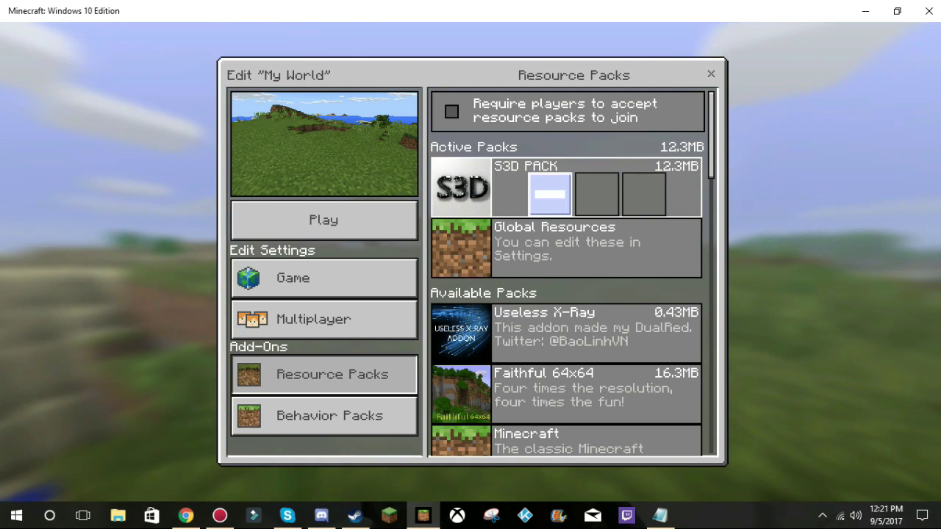
left_click(551, 194)
key("Down")
key("Down")
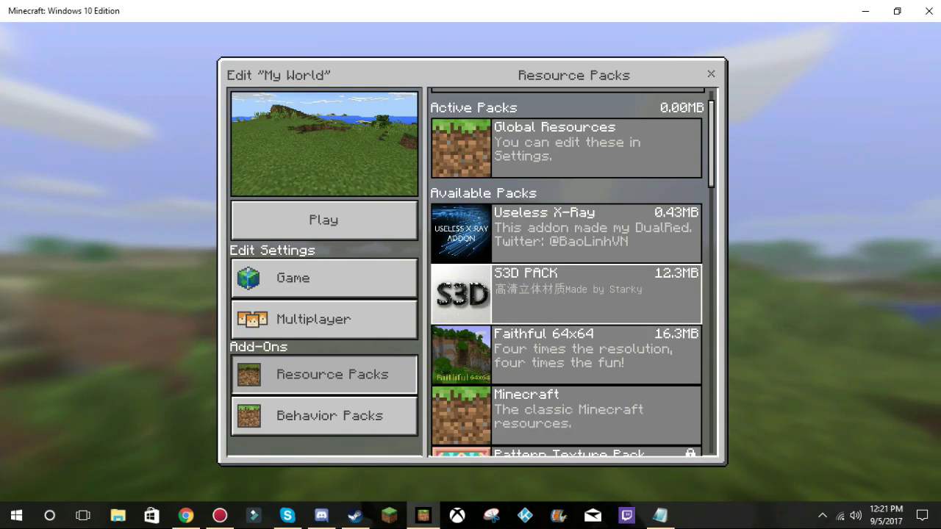
- Add the Useless X-Ray pack to the active resource packs of "My World" and leave the world's settings
scroll(566, 298, "down", 3)
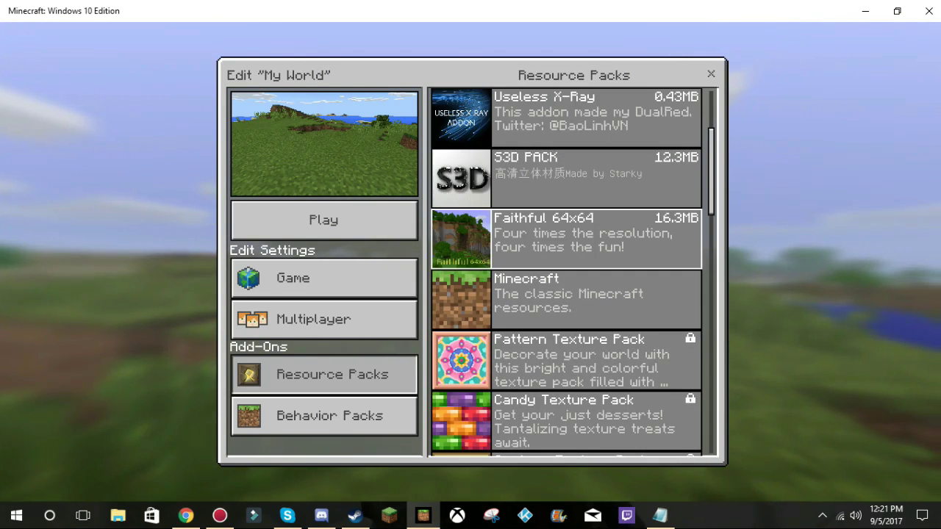
scroll(566, 250, "up", 1)
scroll(566, 250, "up", 2)
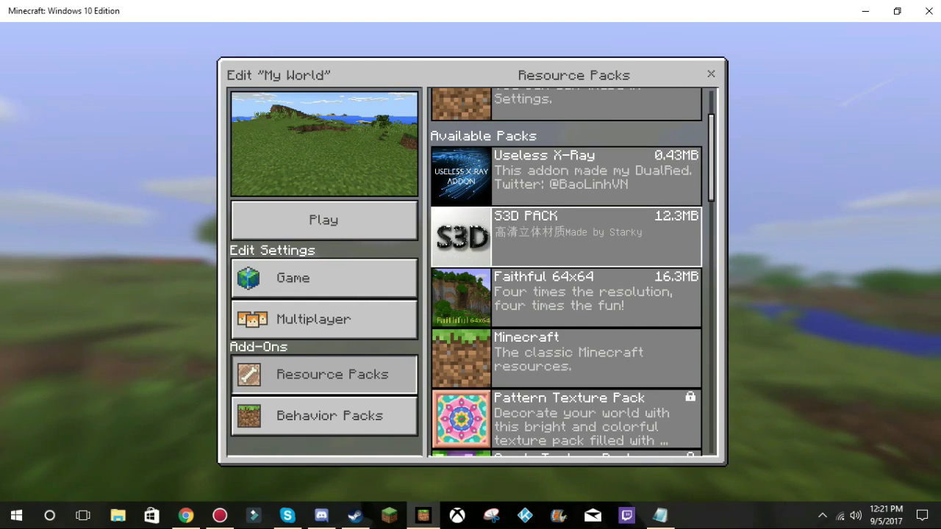
key("Up")
key("Down")
key("Up")
key("Up")
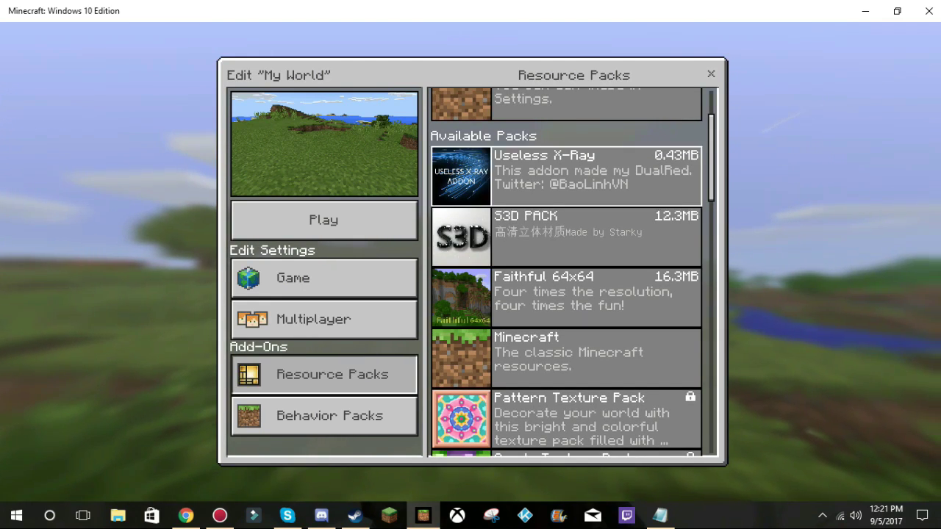
key("Down")
key("Up")
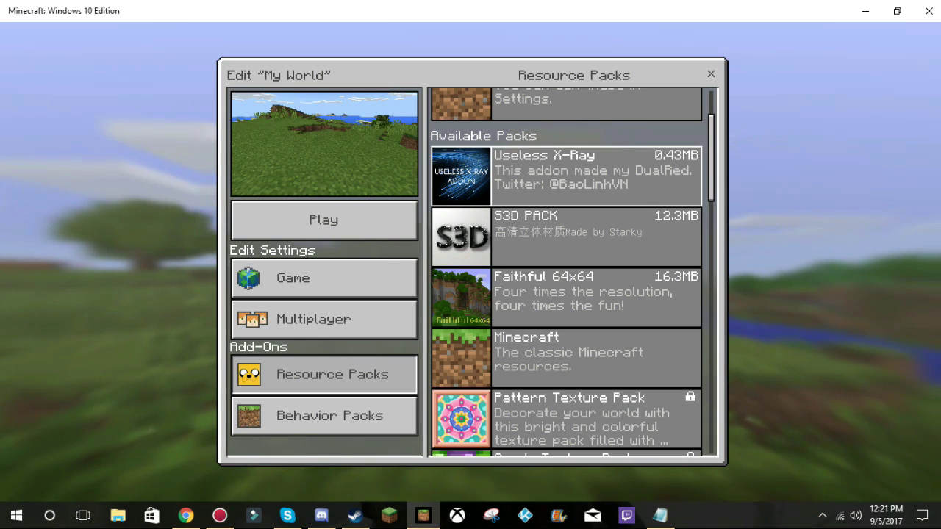
key("Up")
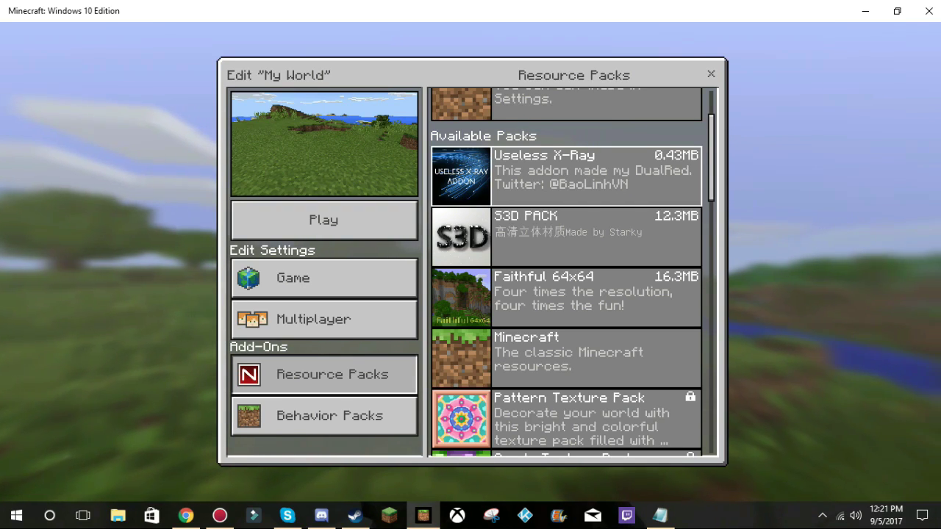
key("Down")
left_click(511, 182)
left_click(511, 182)
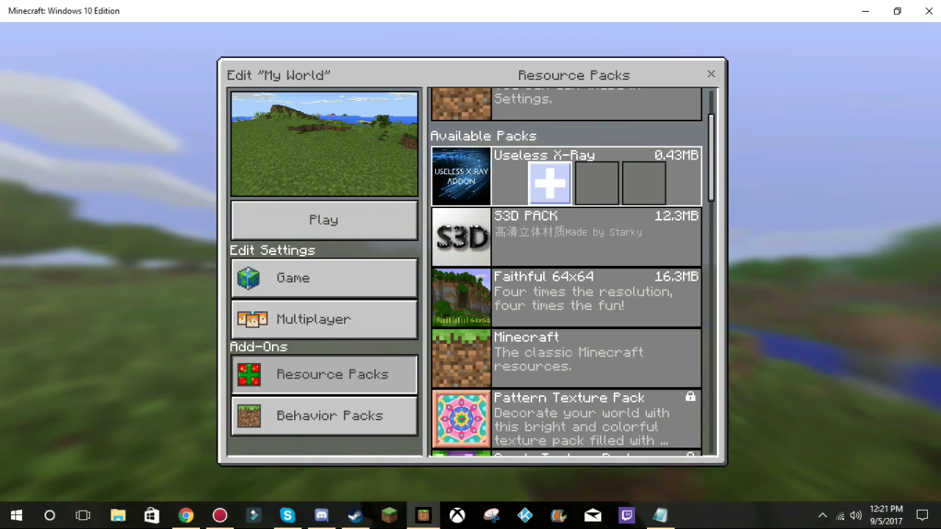
key("Return")
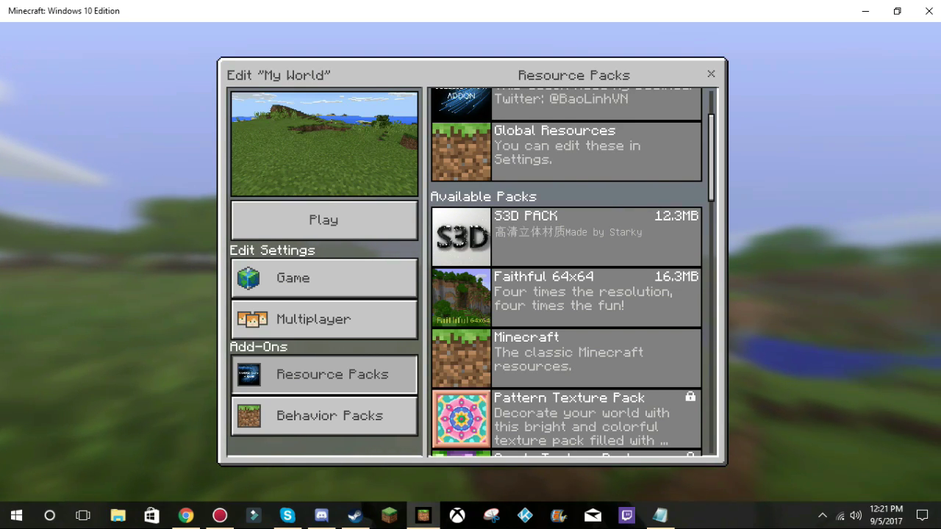
scroll(566, 272, "up", 3)
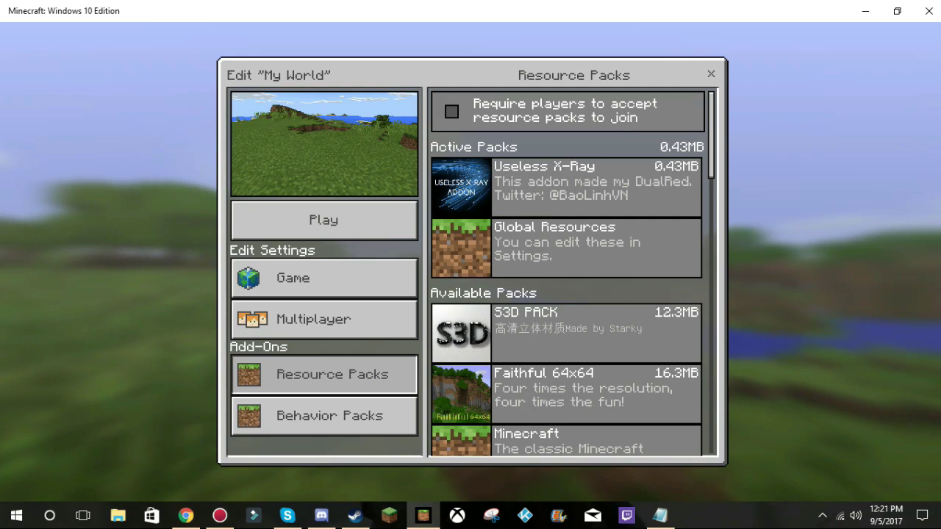
key("Up")
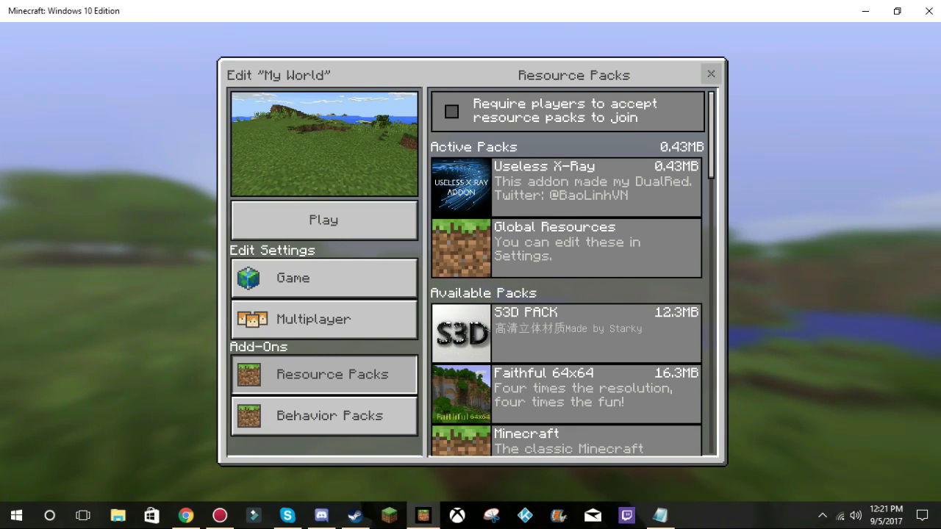
key("Escape")
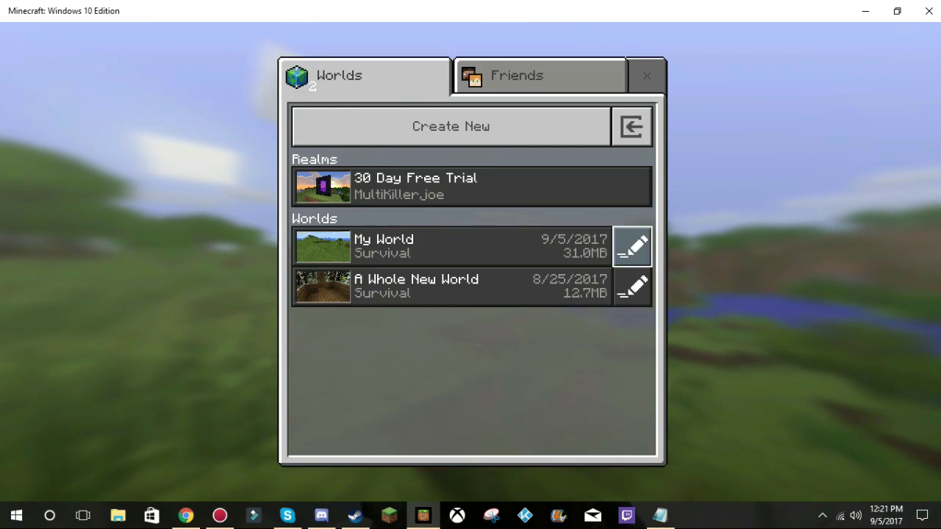
- Reopen the settings of "My World", check its active resource packs and start playing the world
left_click(632, 247)
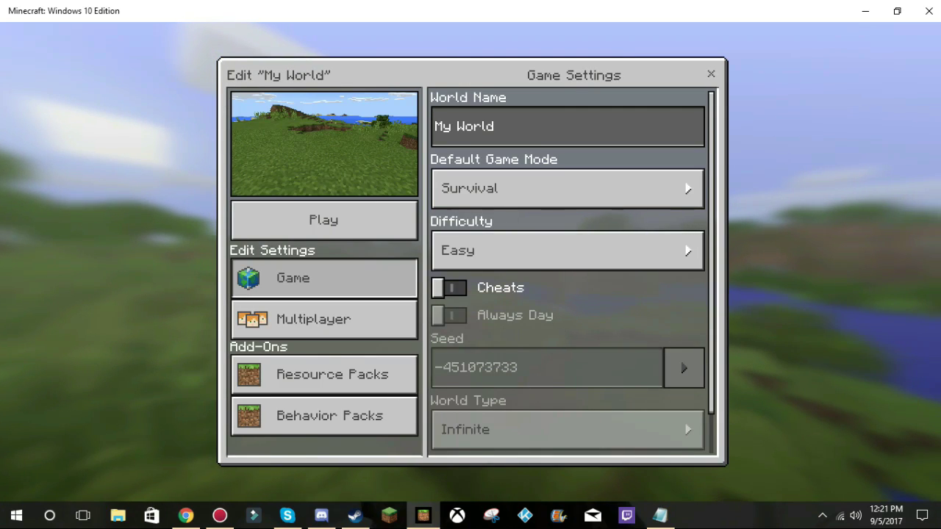
key("Return")
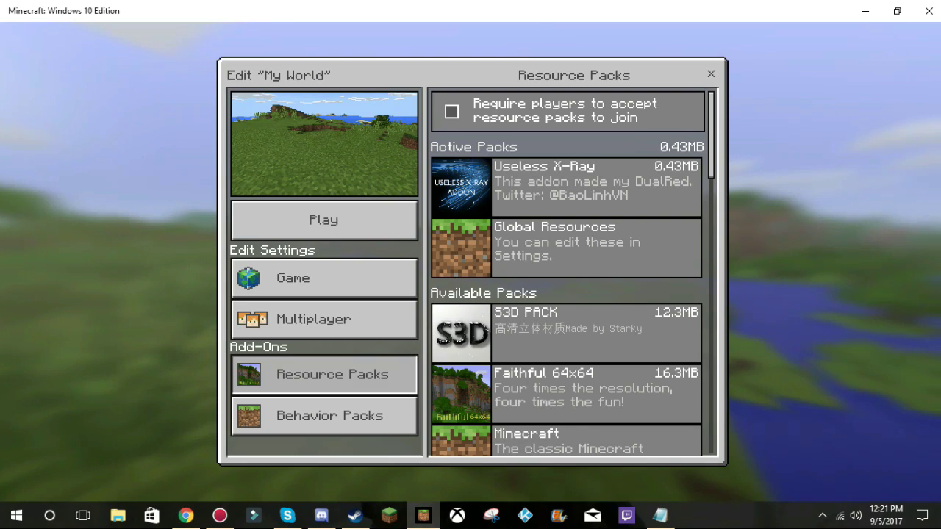
left_click(323, 220)
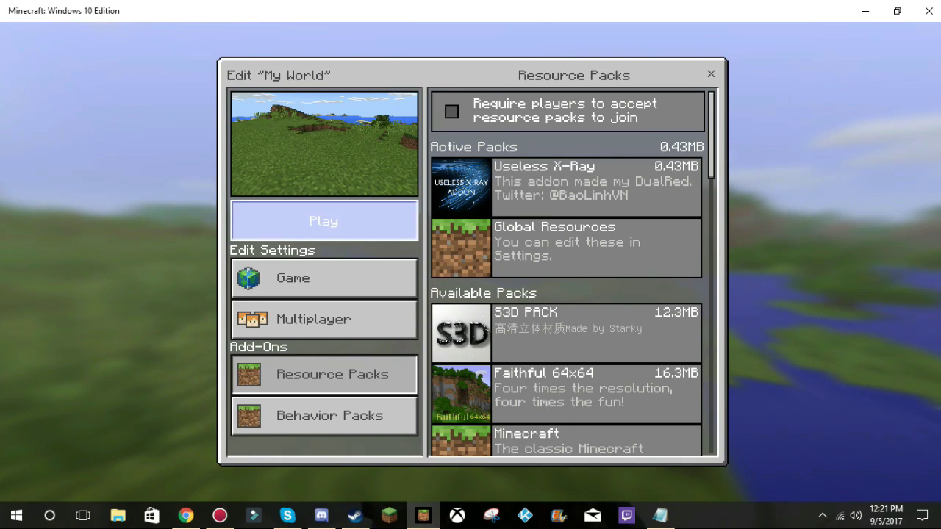
key("Return")
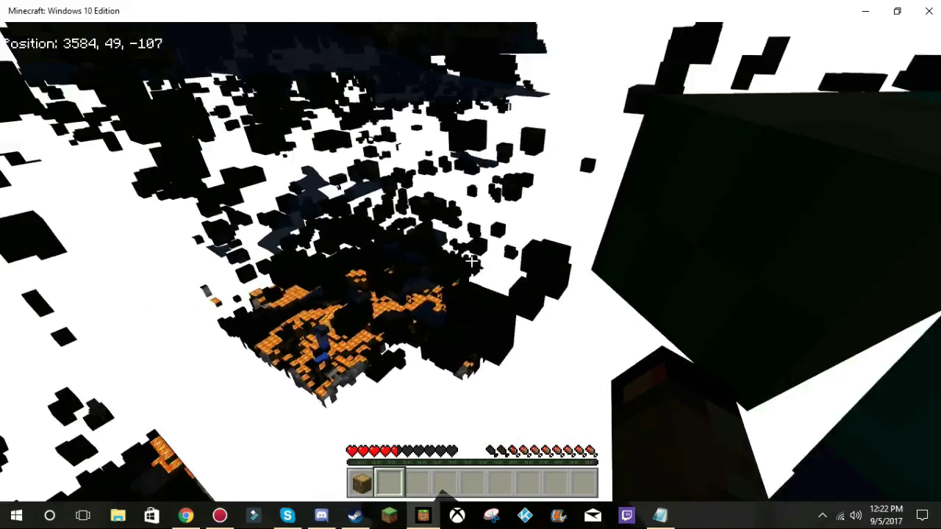
- Explore underground in the world and examine which blocks show with the X-ray pack, briefly checking the inventory
left_click(471, 261)
left_click(471, 261)
key("e")
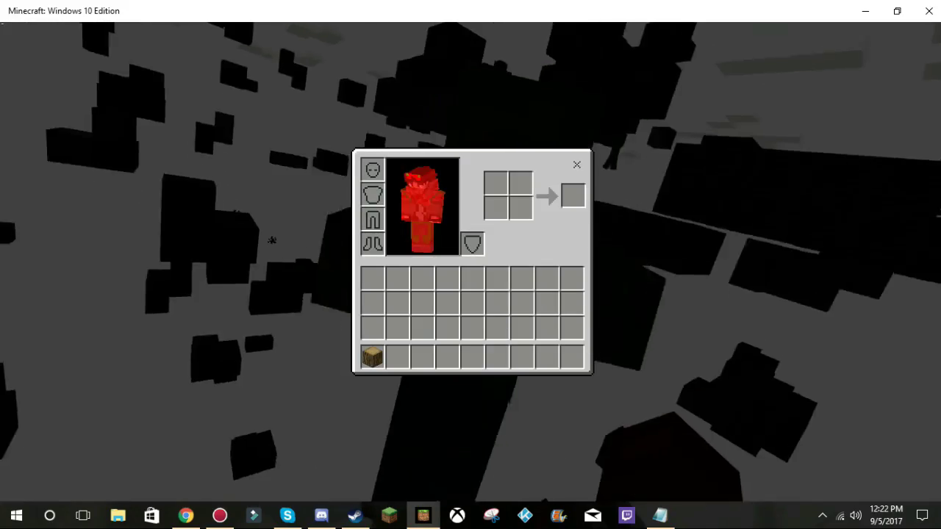
key("e")
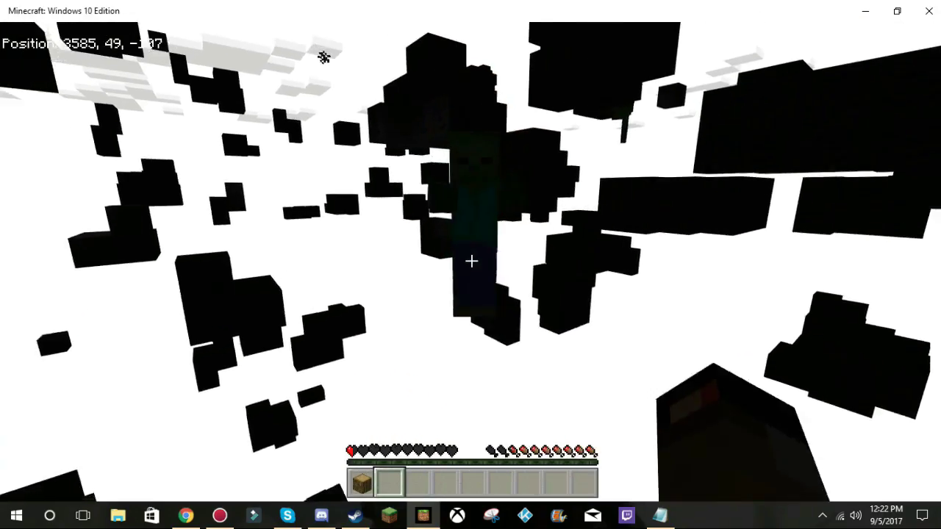
key("w")
left_click(471, 261)
left_click(471, 260)
left_click(471, 261)
left_click(471, 261)
key("w")
left_click(471, 261)
left_click(471, 261)
left_click(471, 261)
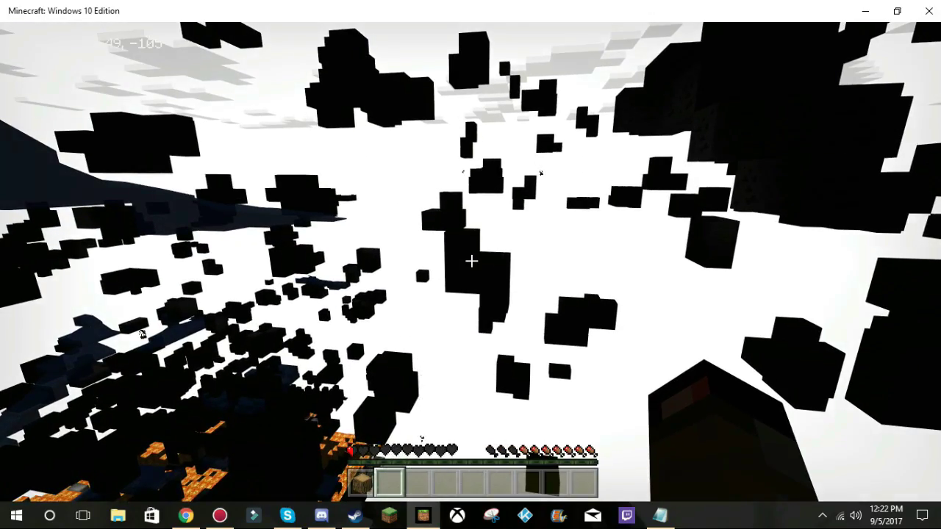
- Pause and leave the game, close the Useless X-Ray page in the browser and minimize the Action! window
key("Escape")
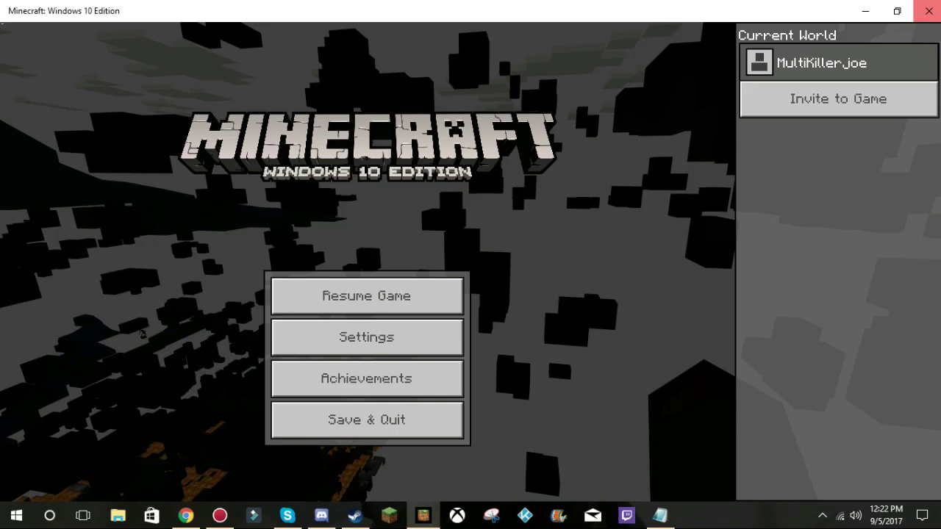
key("alt+Tab")
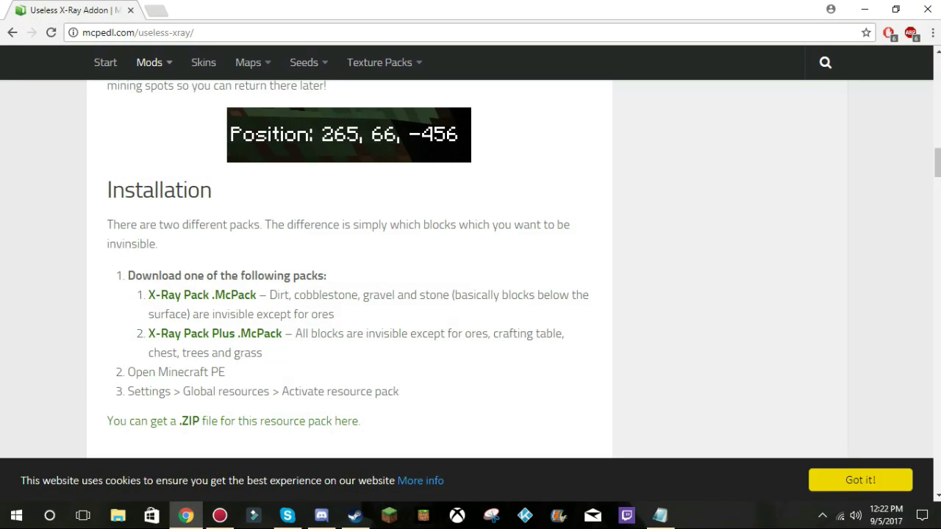
left_click(131, 10)
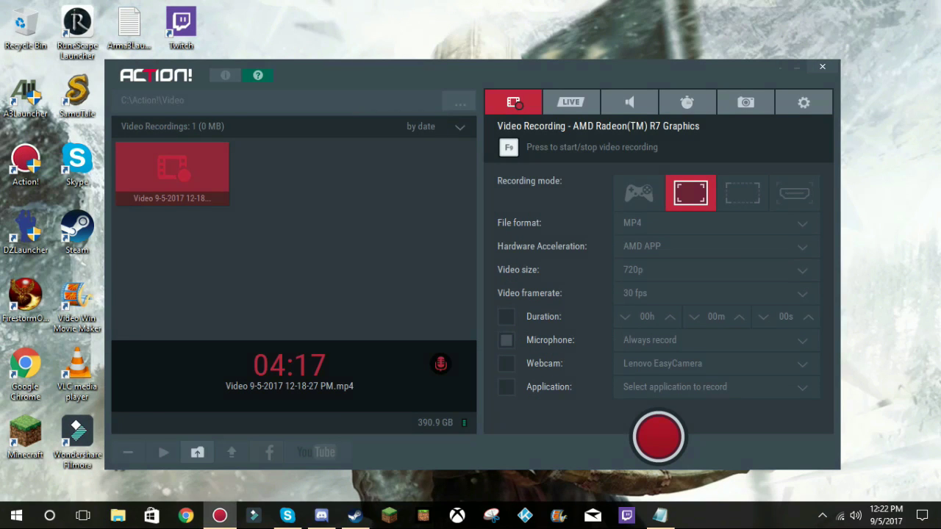
left_click(796, 67)
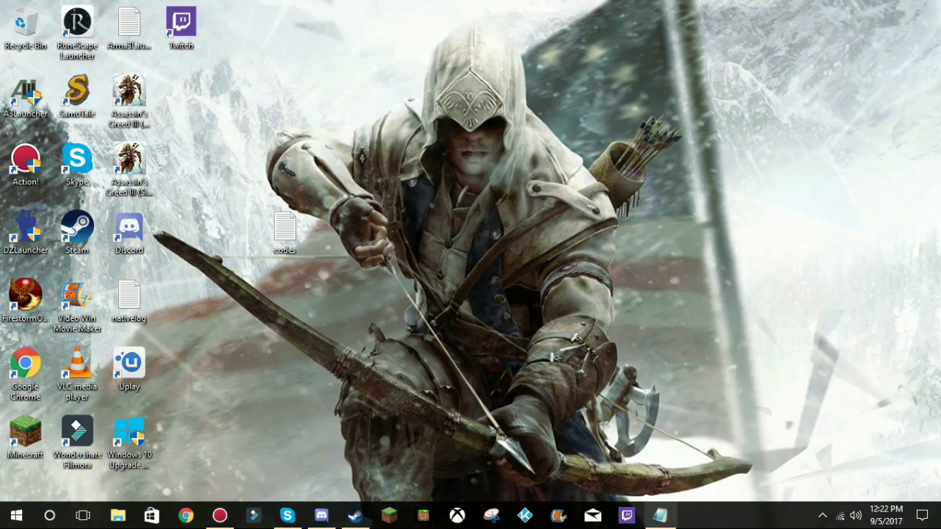
- Bring up the codes note in Notepad and highlight the com.mojang folder path in it
left_click(660, 515)
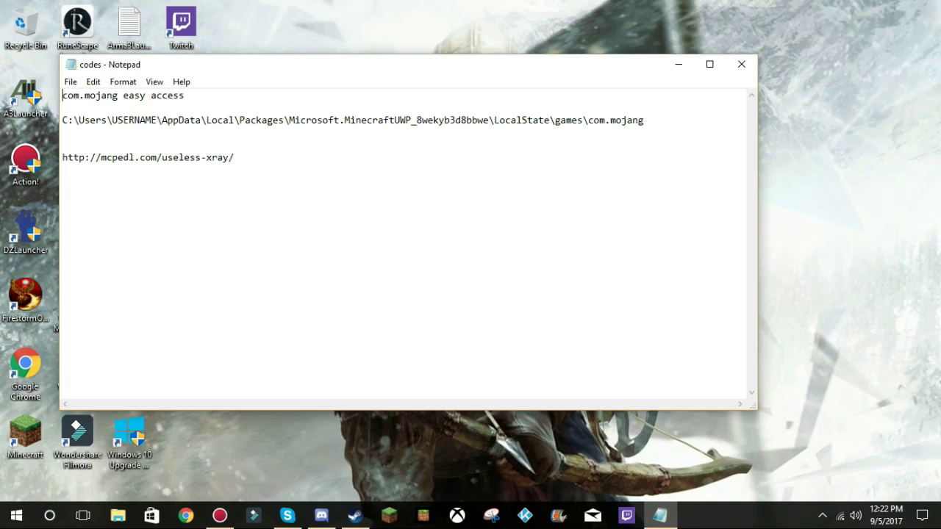
left_click_drag(643, 120, 62, 107)
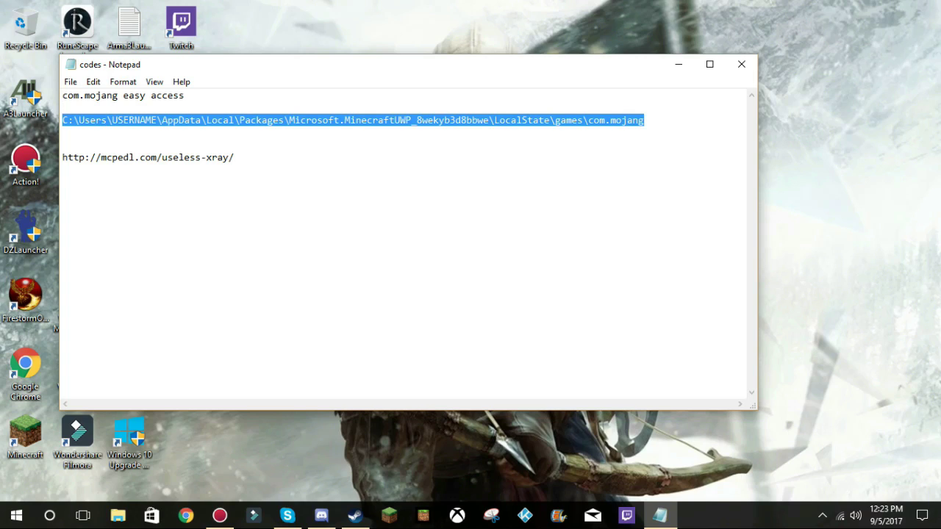
left_click(235, 157)
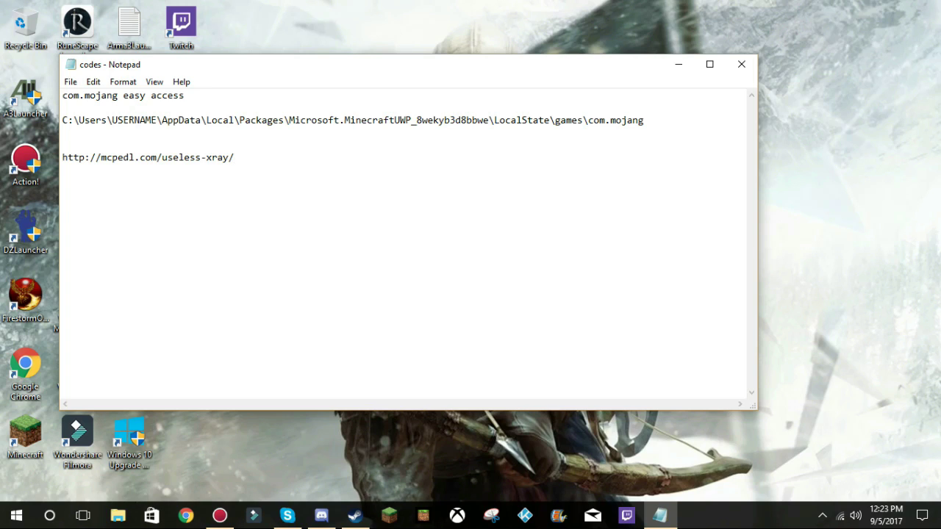
- Open File Explorer, maximize it and go to the com.mojang folder using its full path with the actual user folder name
left_click(118, 515)
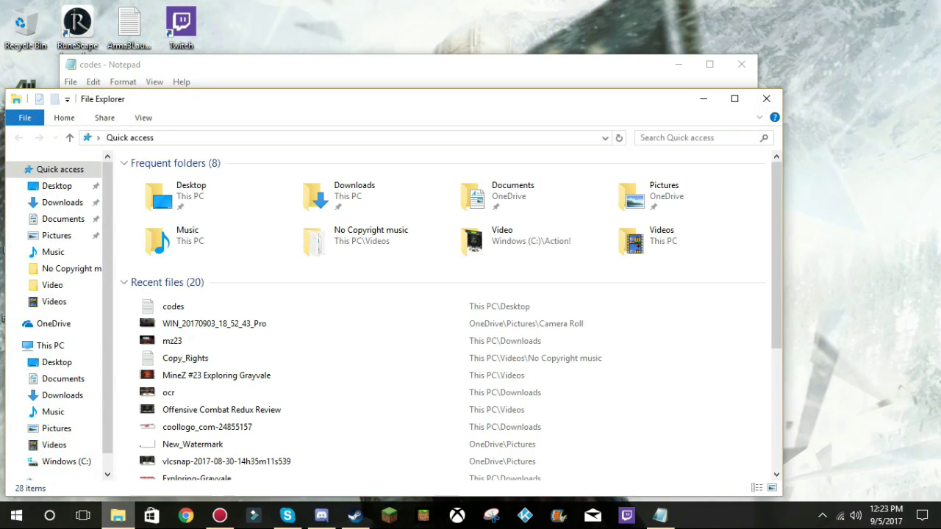
left_click(309, 138)
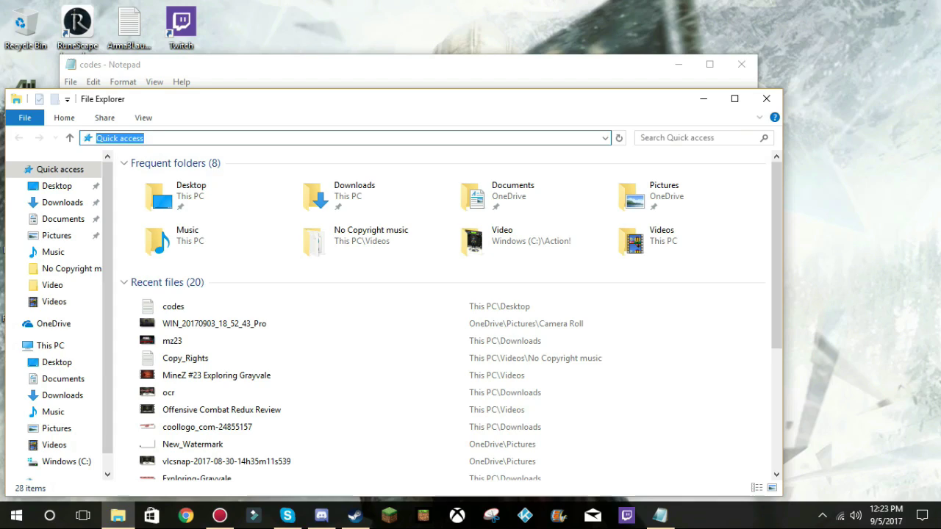
key("BackSpace")
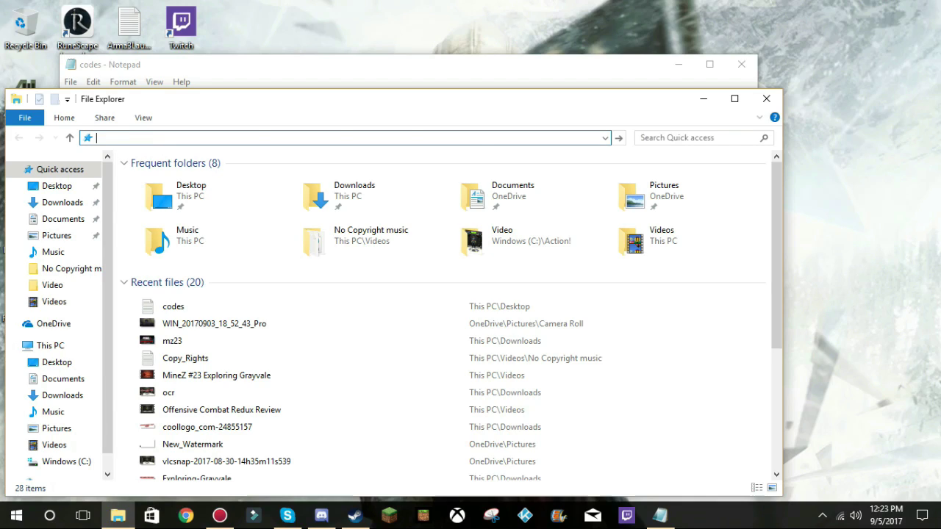
type("C:\\Users\\pubsb\\AppData\\Local\\Packages\\Microsoft.MinecraftUWP_8wekyb3d8bbwe\\LocalState\\games\\com.mojang")
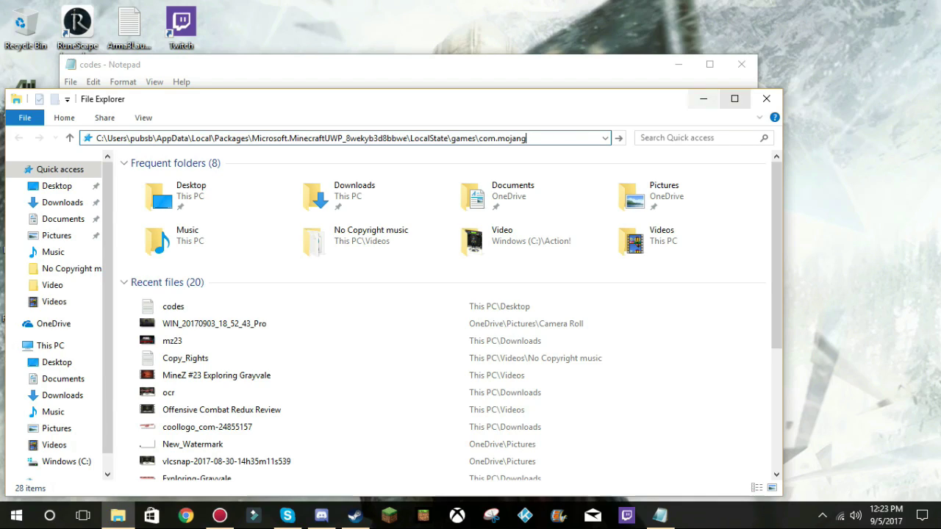
left_click(734, 98)
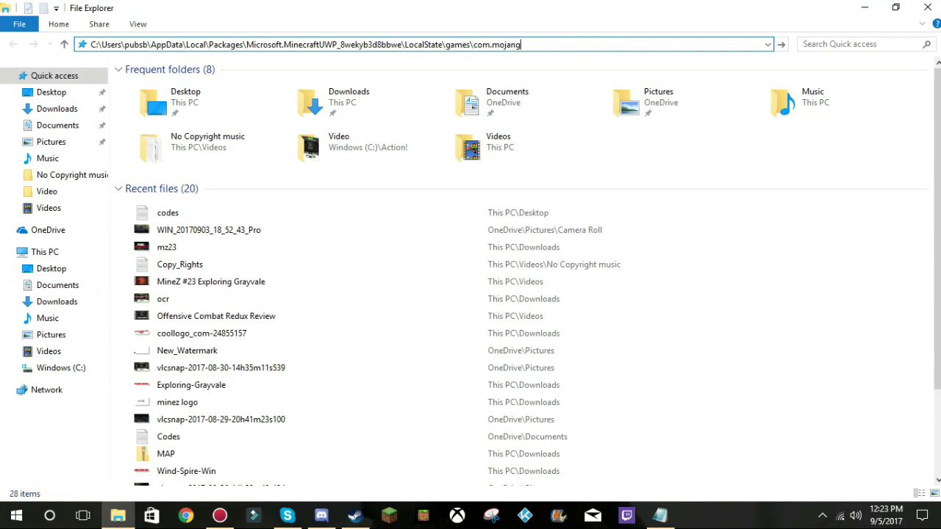
key("Return")
- Browse from This PC to C:\Users to check the name of the account's user folder
left_click(44, 252)
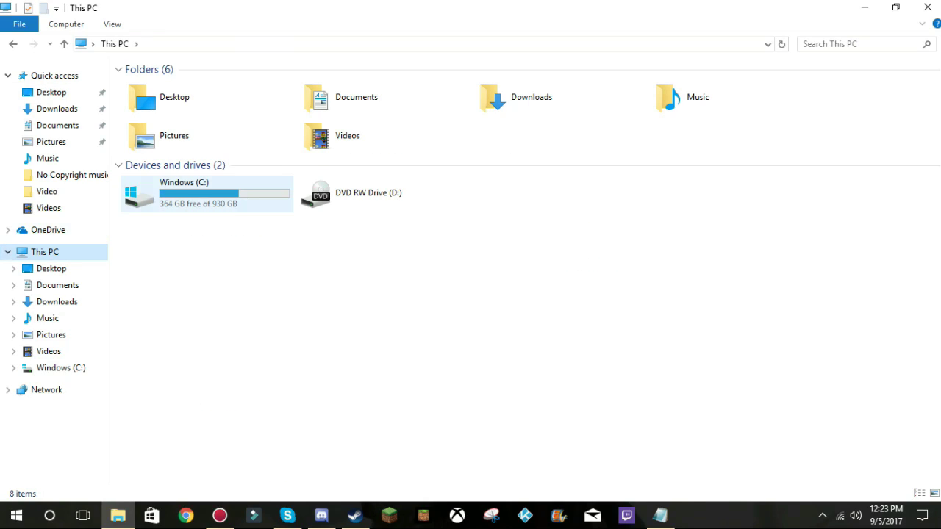
double_click(205, 188)
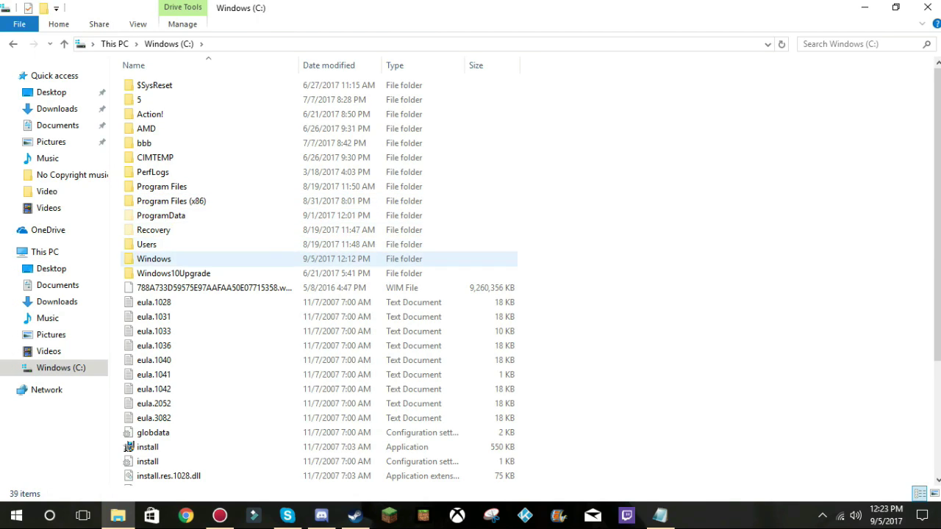
double_click(147, 244)
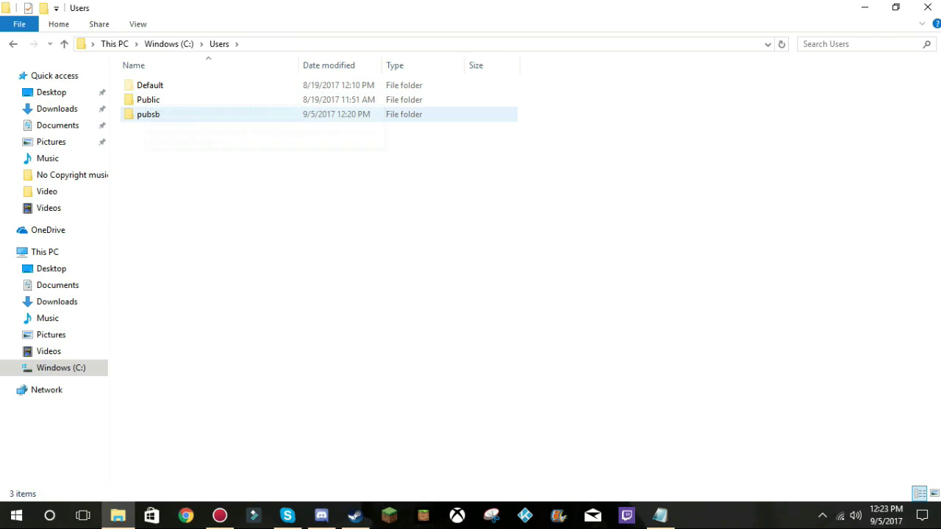
- Return to the com.mojang folder by its full path and check the contents of its behavior_packs folder
key("alt+d")
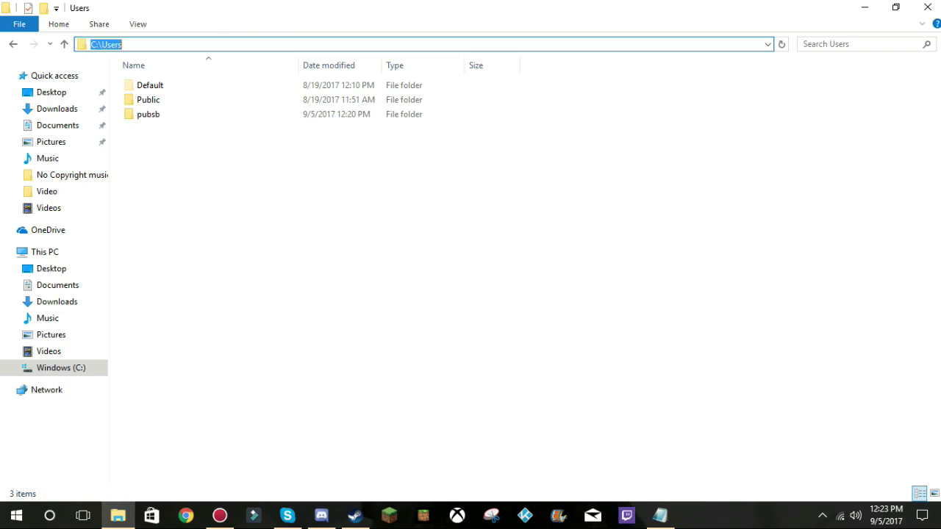
key("BackSpace")
type("C:\\Users\\pubsb\\AppData\\Local\\Packages\\Microsoft.MinecraftUWP_8wekyb3d8bbwe\\LocalState\\games\\com.mojang")
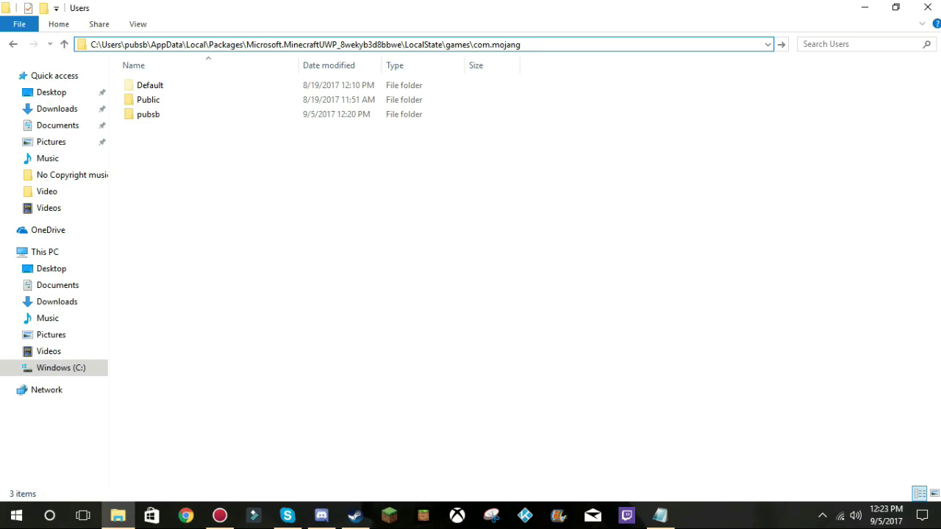
key("Return")
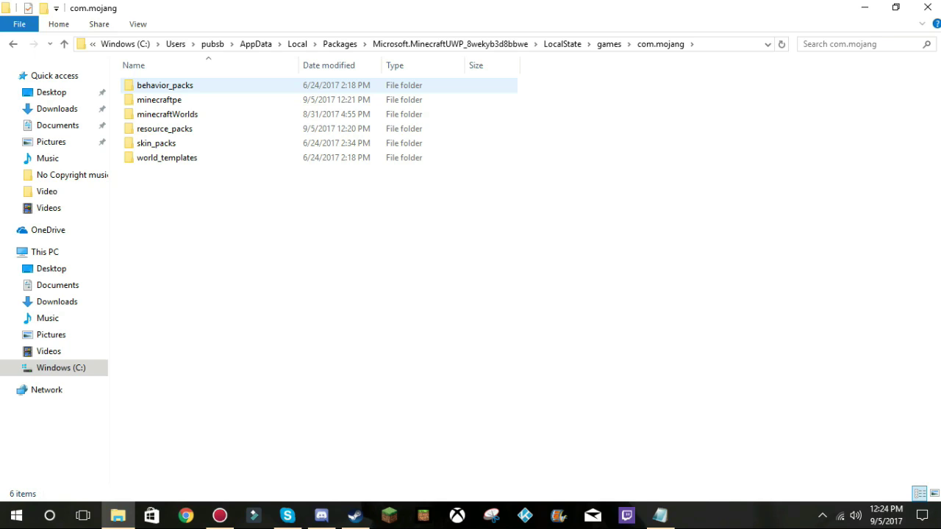
double_click(165, 85)
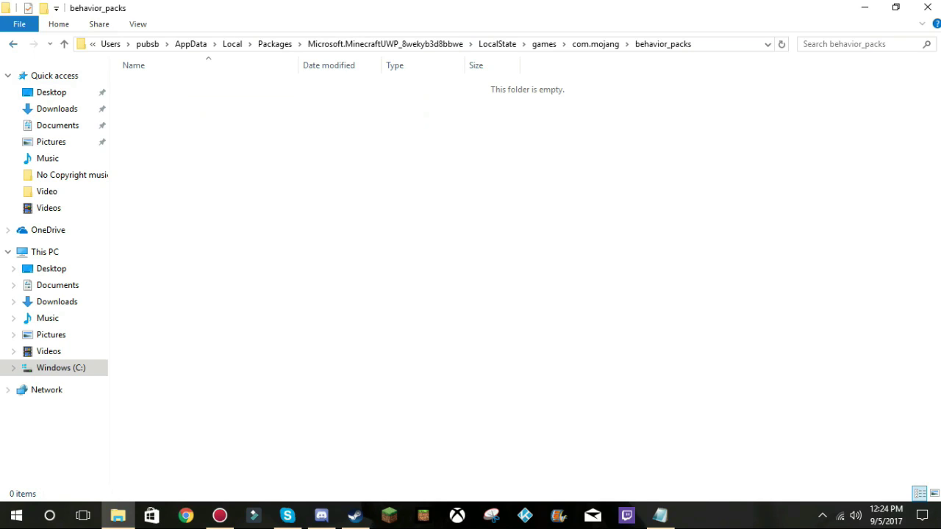
left_click(13, 44)
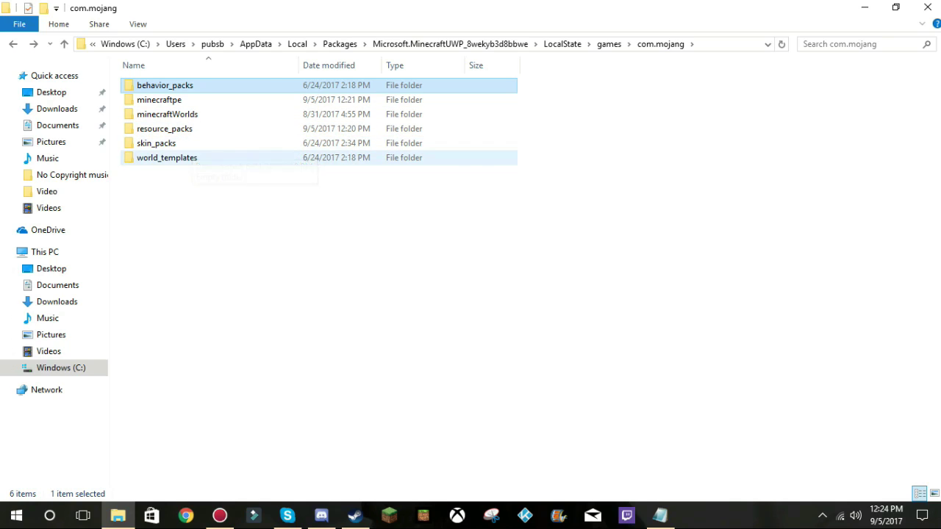
- Delete the UselessX-R folder from resource_packs and go back to the com.mojang folder
double_click(165, 128)
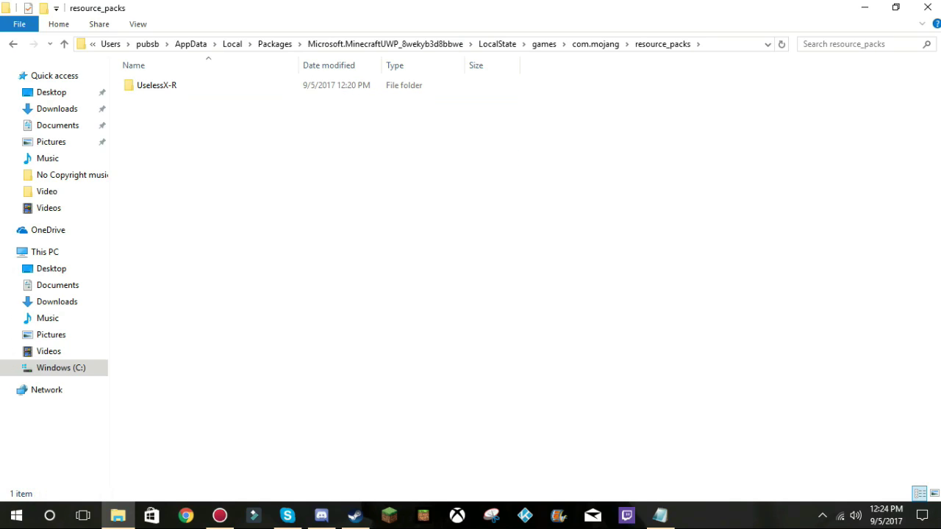
left_click(157, 86)
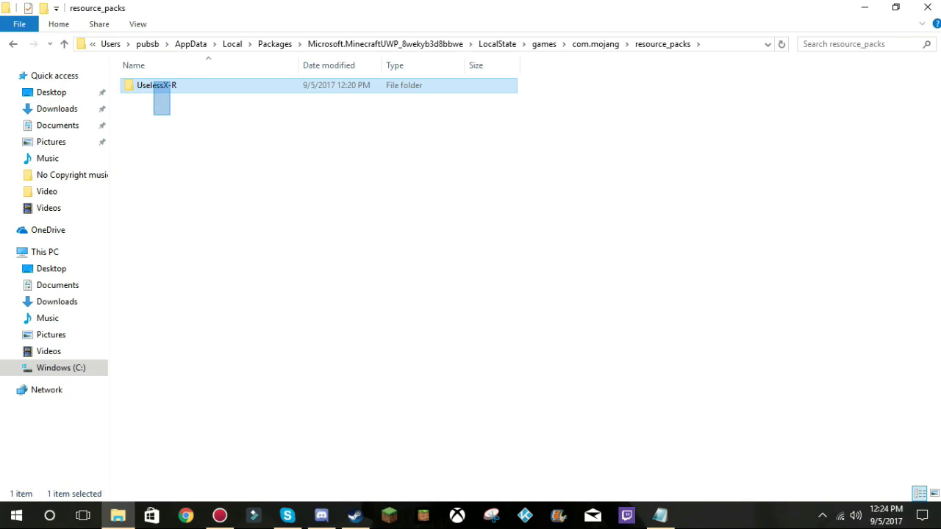
right_click(170, 83)
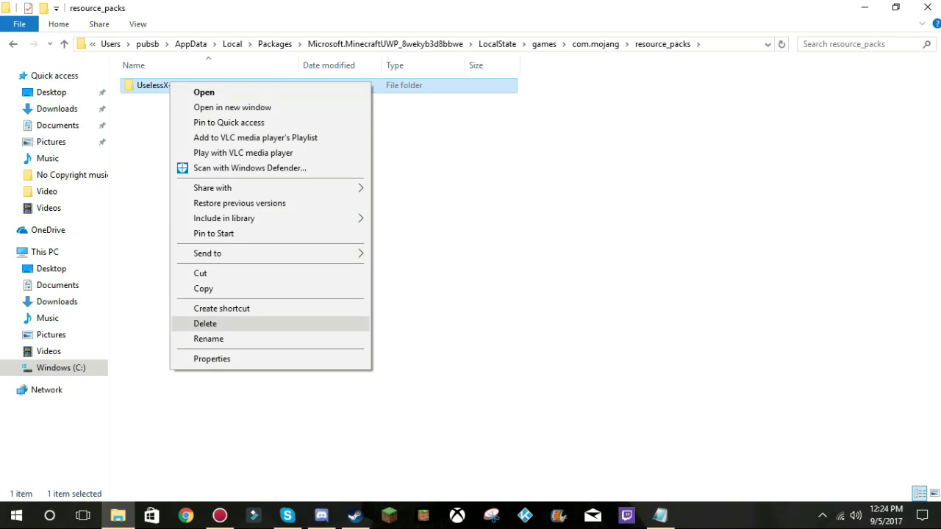
left_click(205, 323)
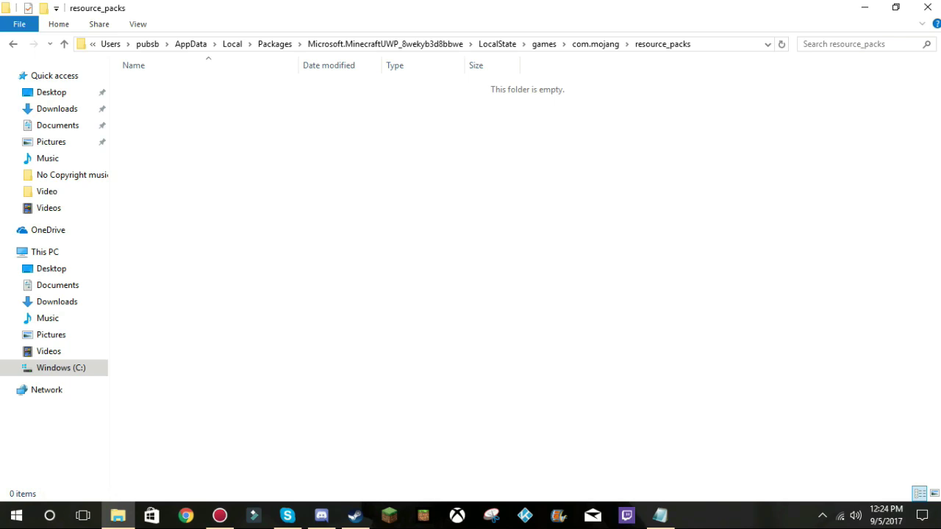
left_click(13, 44)
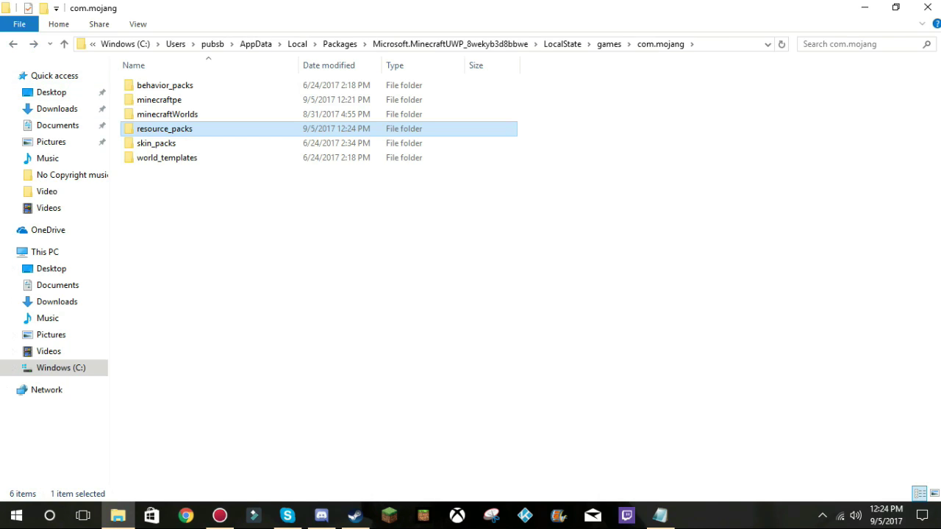
mouse_move(659, 516)
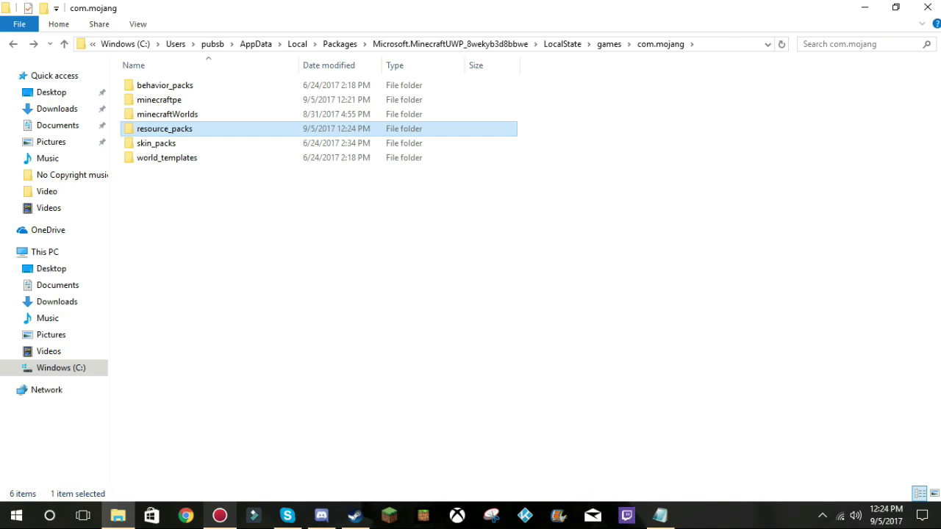
left_click(219, 515)
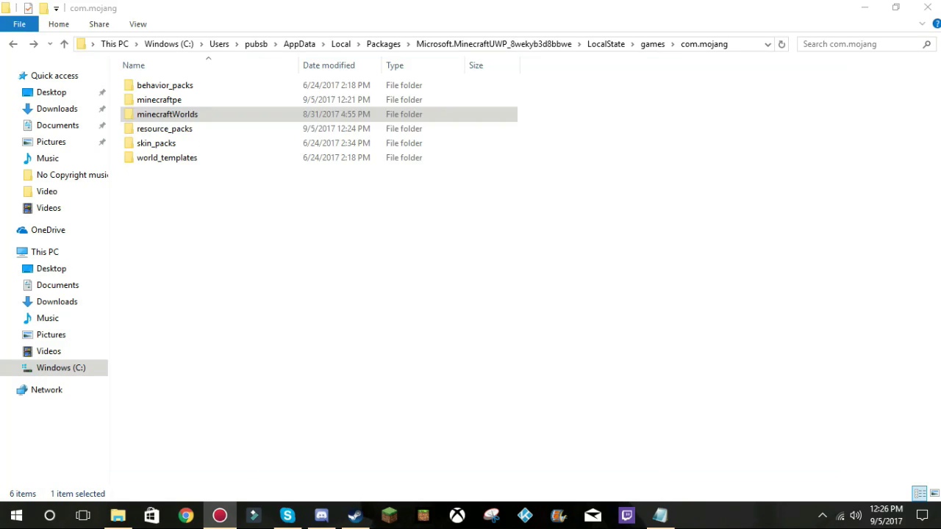
left_click(470, 294)
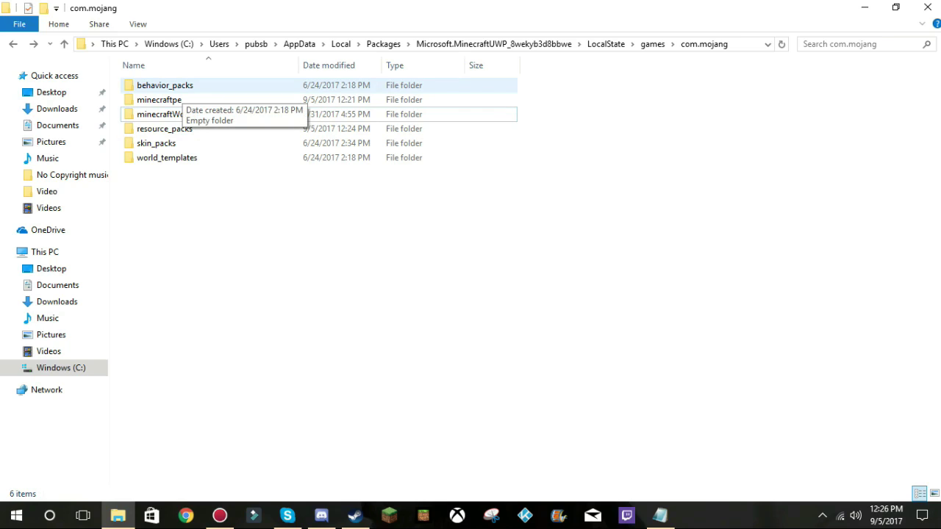
- Check the behavior_packs and resource_packs folders of the world PuAPAMInAQA= inside minecraftWorlds for leftover packs
double_click(162, 114)
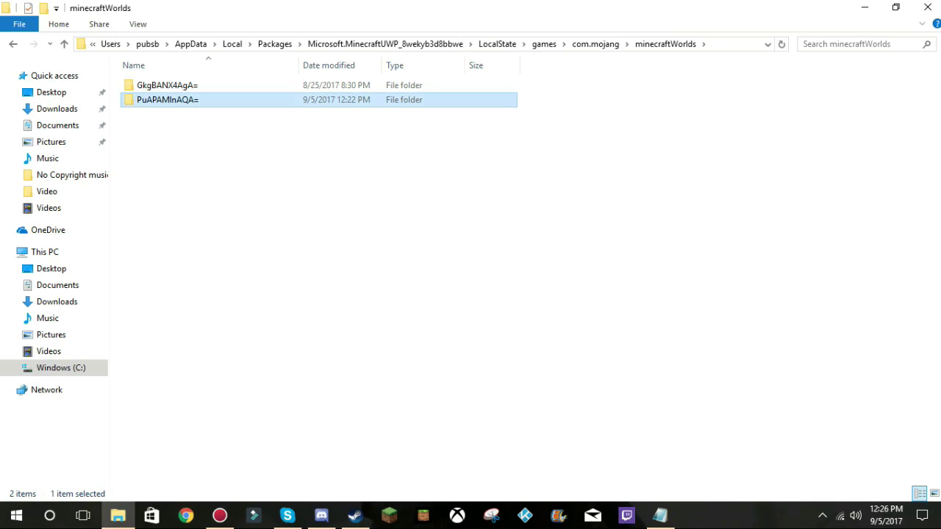
double_click(168, 85)
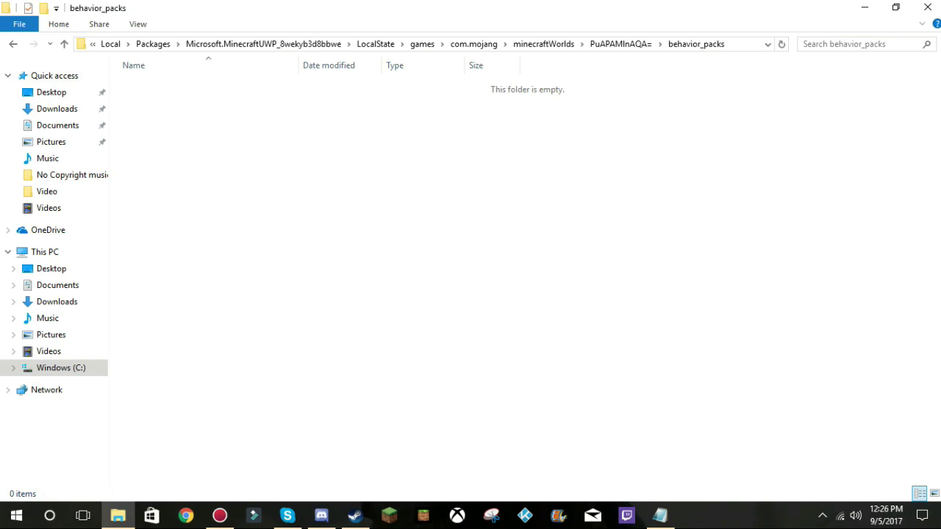
left_click(13, 44)
double_click(165, 114)
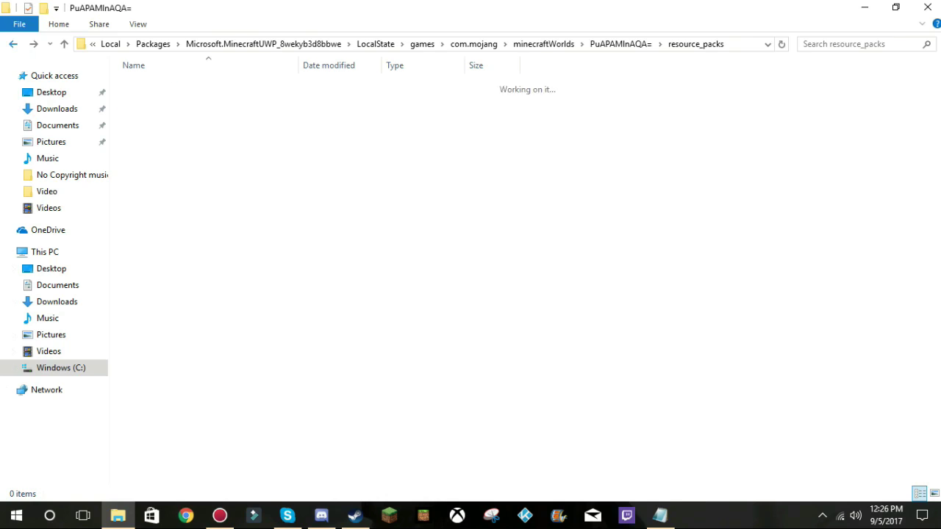
left_click(13, 44)
left_click(14, 44)
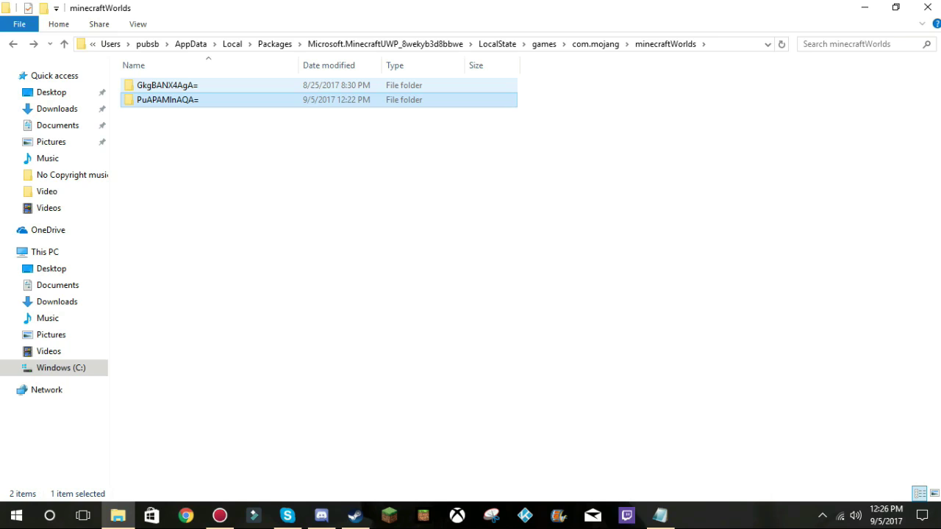
- Check the behavior_packs folder of the world GkgBANX4AgA= and go back to the com.mojang folder
double_click(162, 85)
double_click(161, 85)
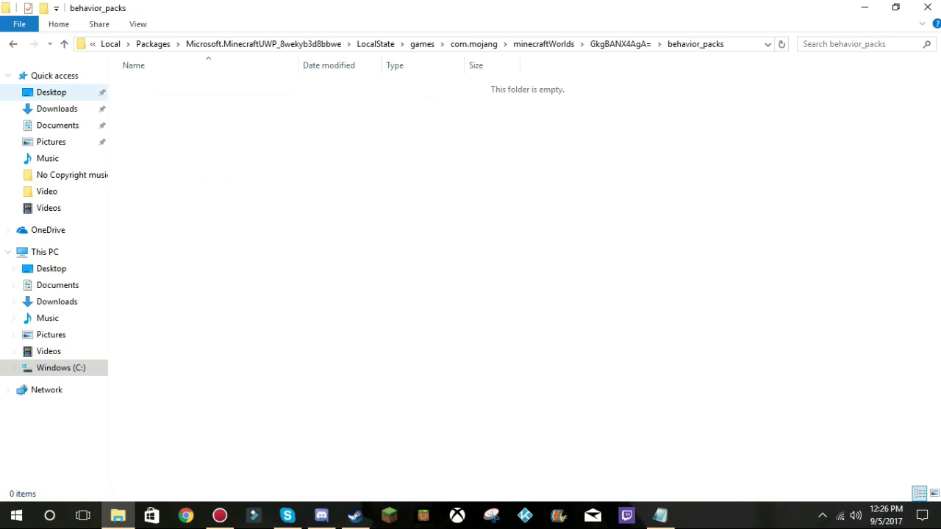
left_click(13, 44)
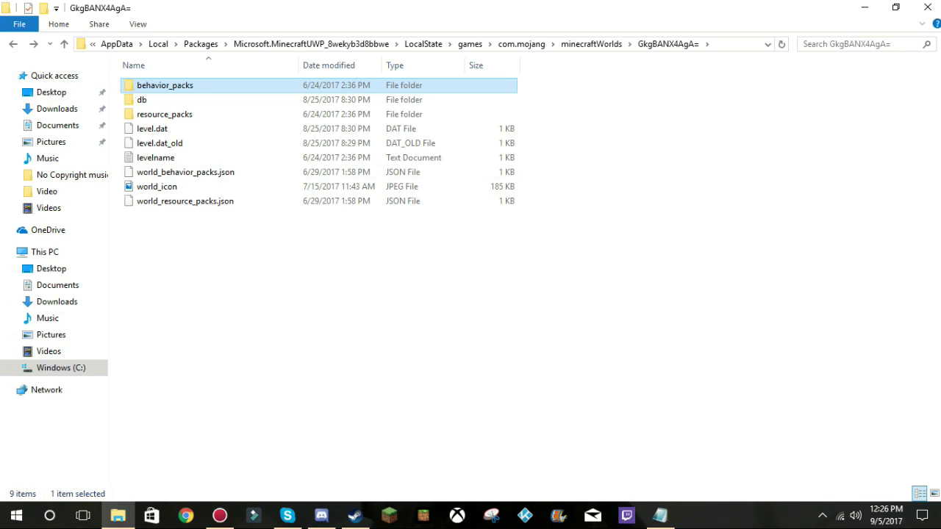
left_click(14, 44)
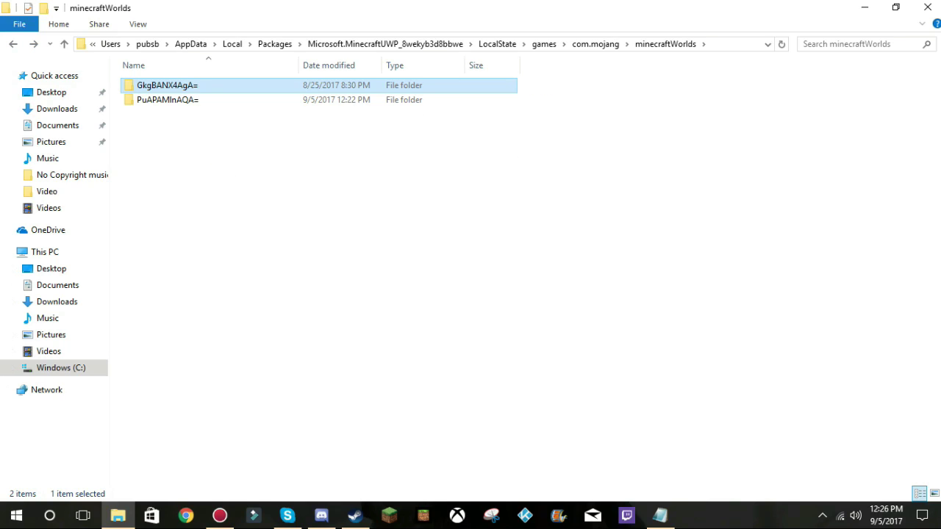
left_click(13, 44)
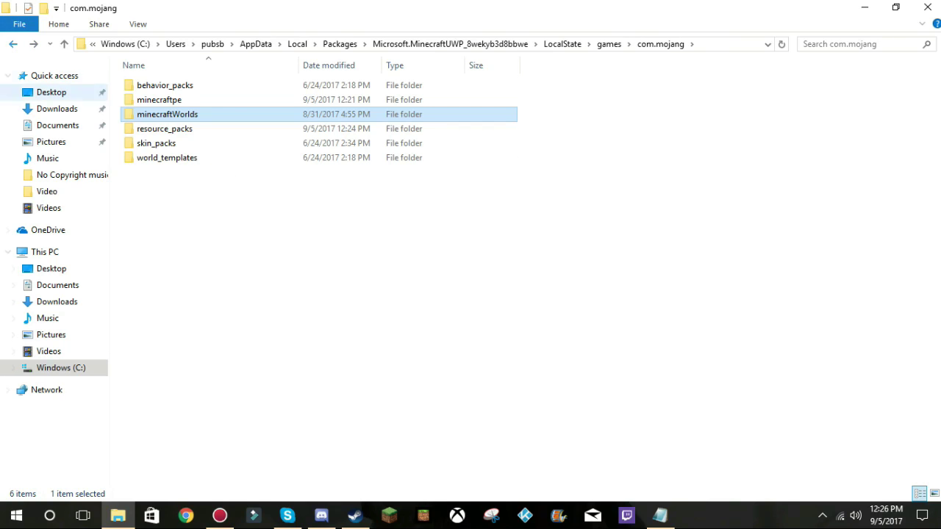
mouse_move(660, 516)
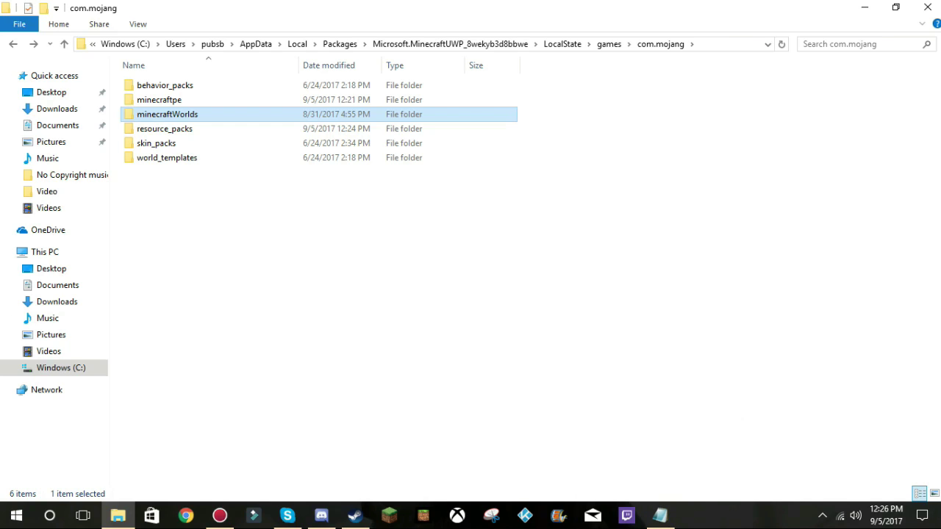
mouse_move(220, 516)
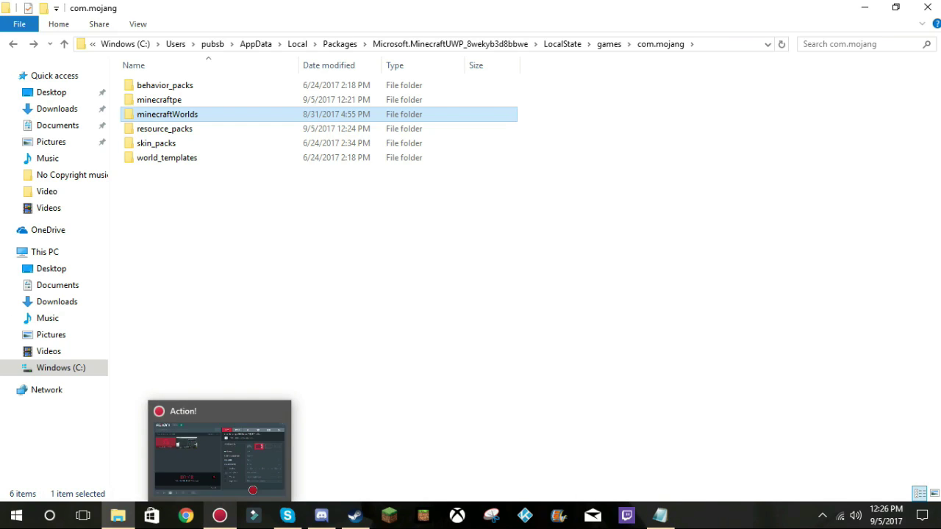